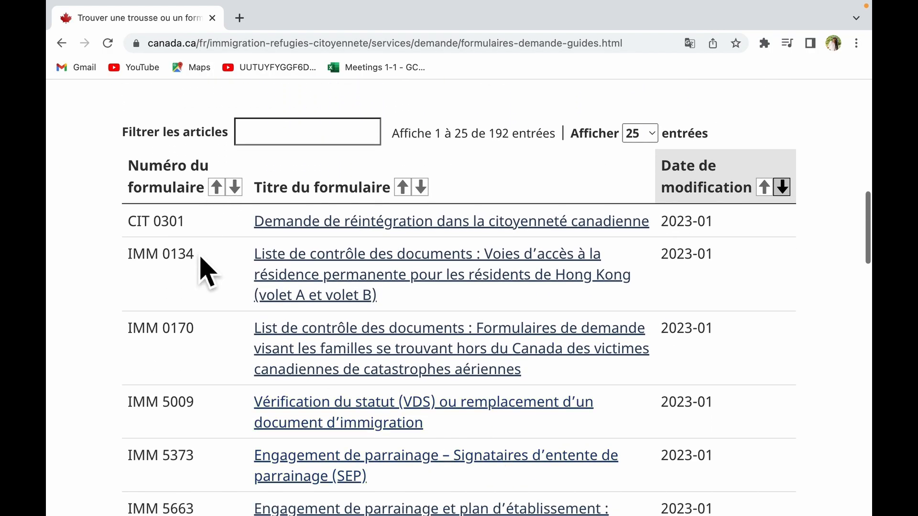
# - Filter the forms list by 'IMM 5257' and download the 'Demande de visa de résident temporaire' form
pyautogui.scroll(-10, 467, 506)
pyautogui.scroll(-20, 466, 505)
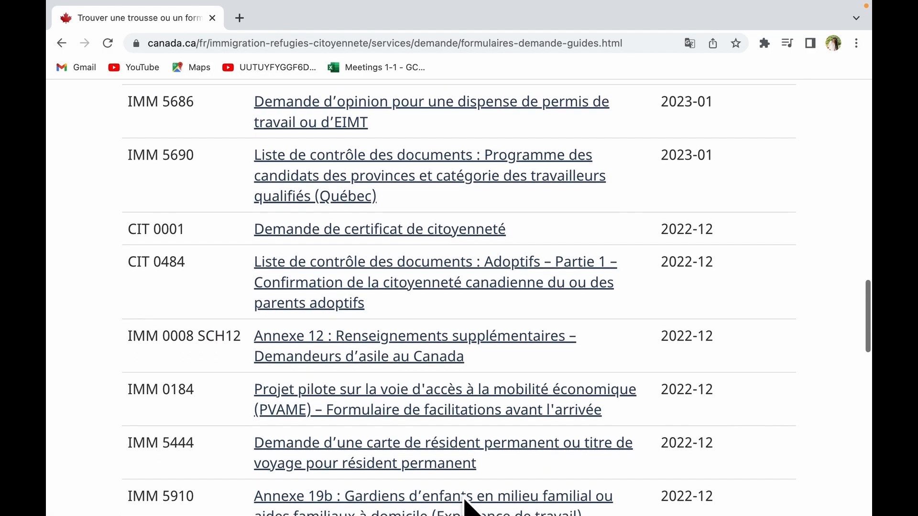
pyautogui.scroll(-5, 473, 506)
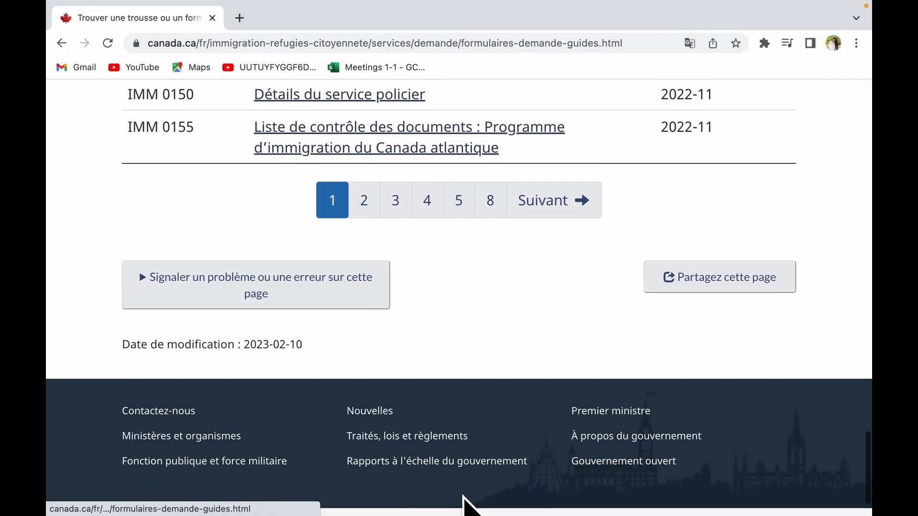
pyautogui.scroll(20, 467, 504)
pyautogui.scroll(10, 468, 334)
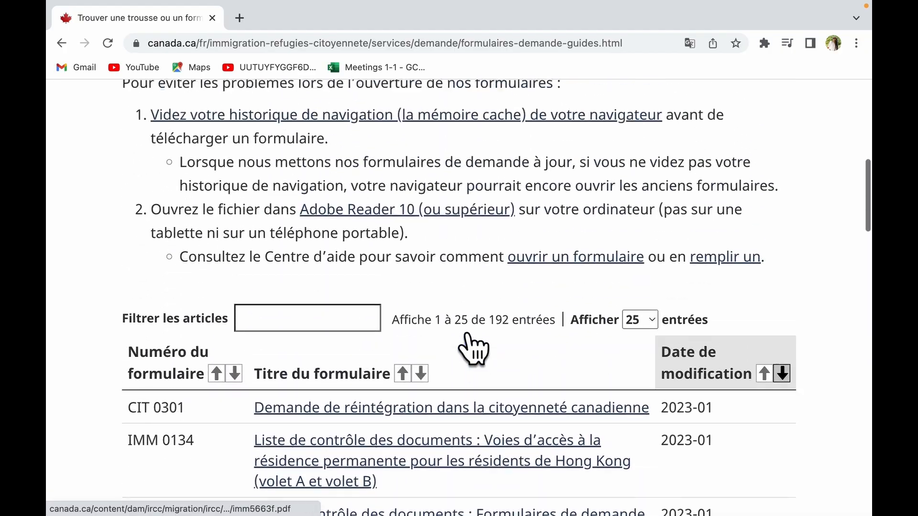
pyautogui.scroll(-2, 463, 338)
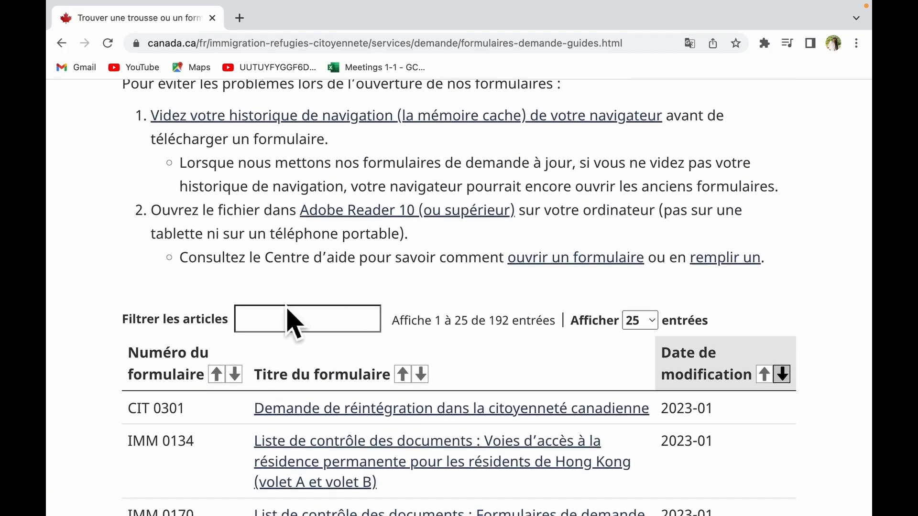
pyautogui.click(320, 329)
pyautogui.write('IMM')
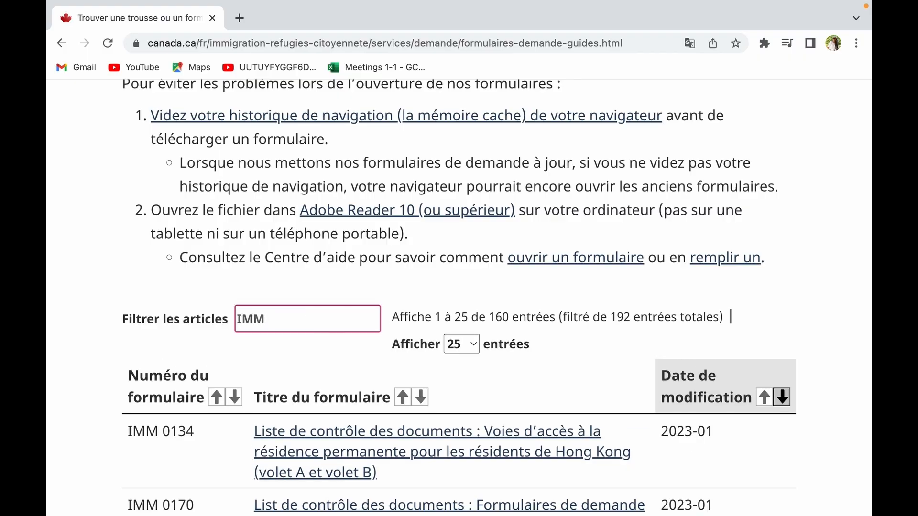
pyautogui.write(' 5257')
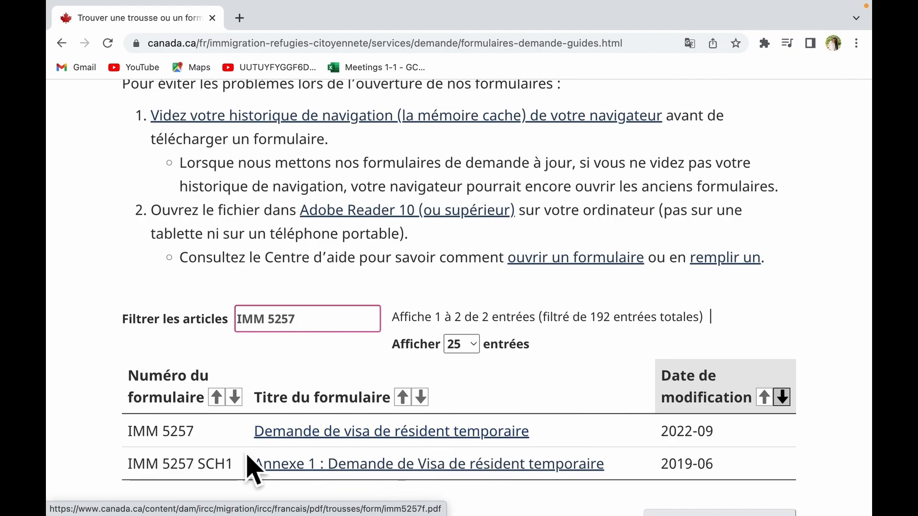
pyautogui.click(369, 464)
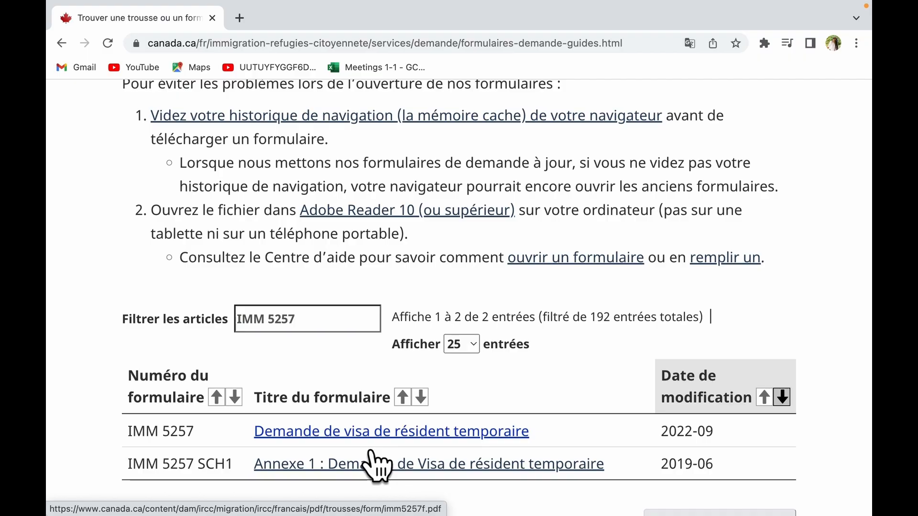
# - Try viewing imm5257f.pdf in Chrome, close the 'Please wait...' tab, minimize Chrome and bring up Finder
pyautogui.scroll(-1, 375, 466)
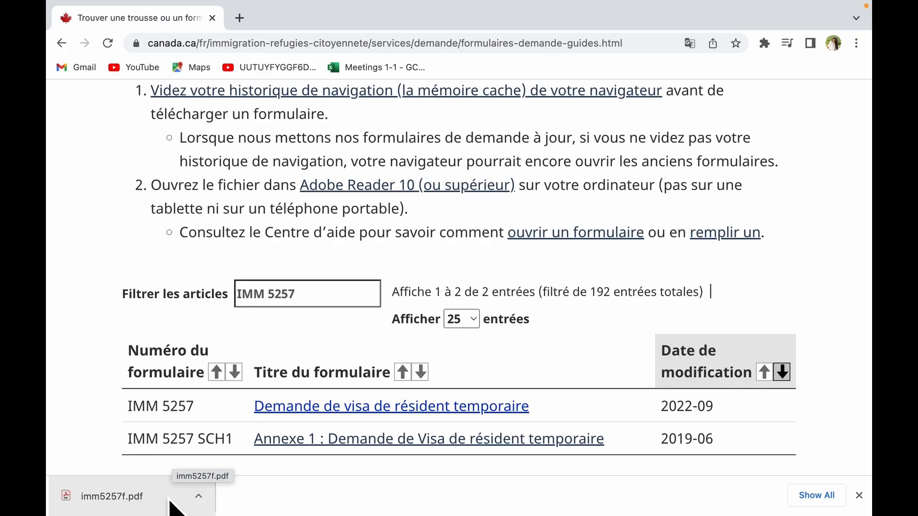
pyautogui.click(170, 500)
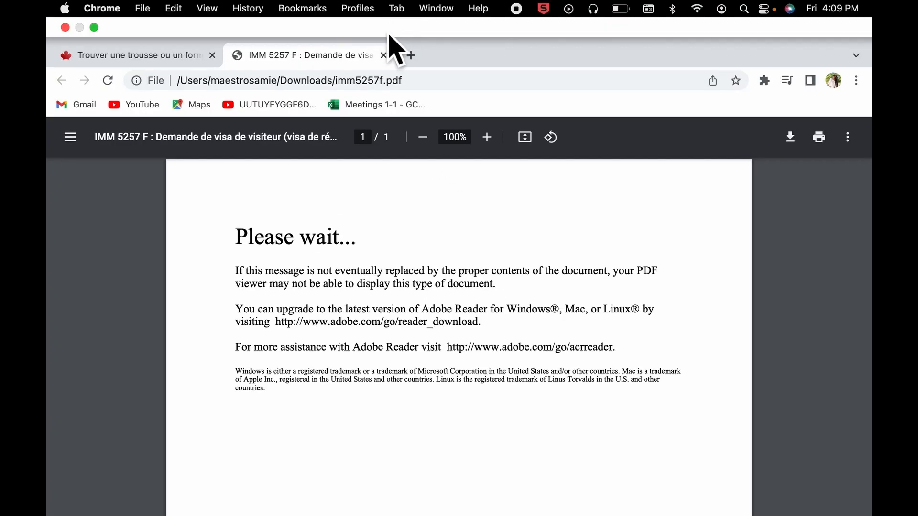
pyautogui.click(384, 55)
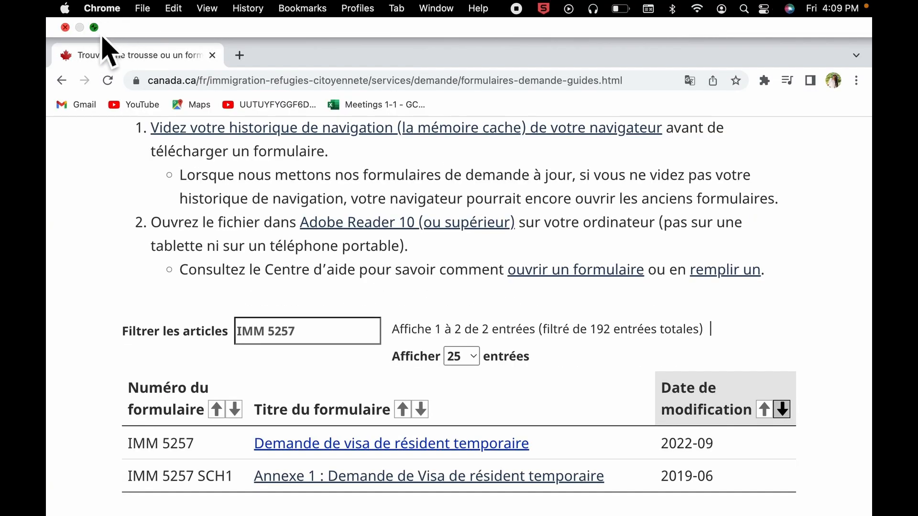
pyautogui.click(94, 27)
pyautogui.click(79, 29)
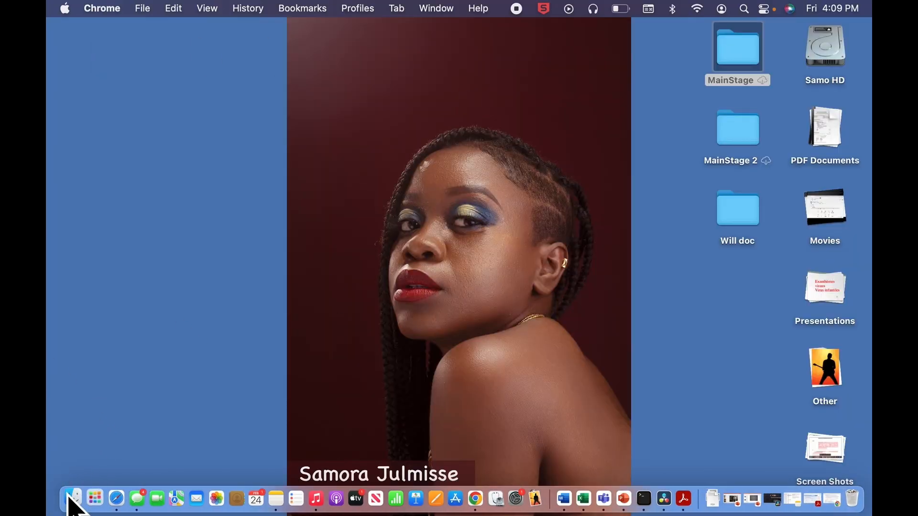
pyautogui.click(72, 499)
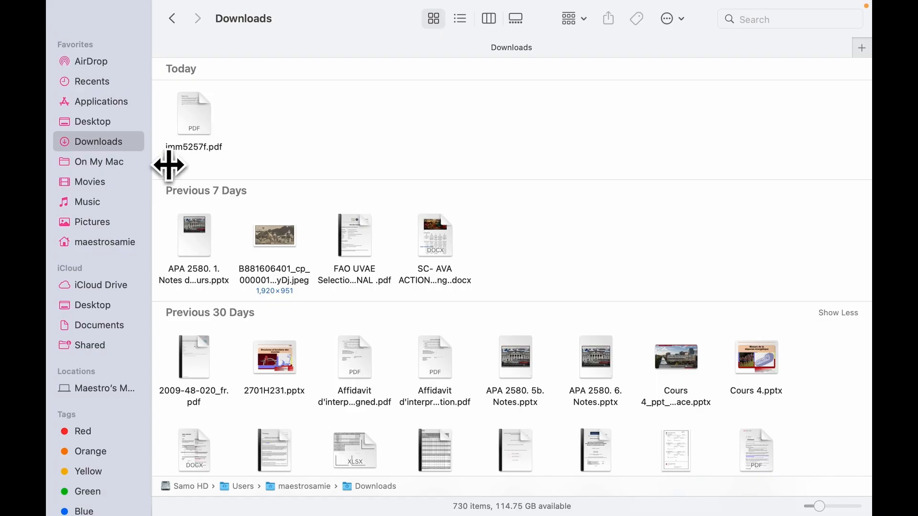
# - Open imm5257f.pdf from Downloads with Adobe Acrobat Reader using Open With
pyautogui.rightClick(201, 129)
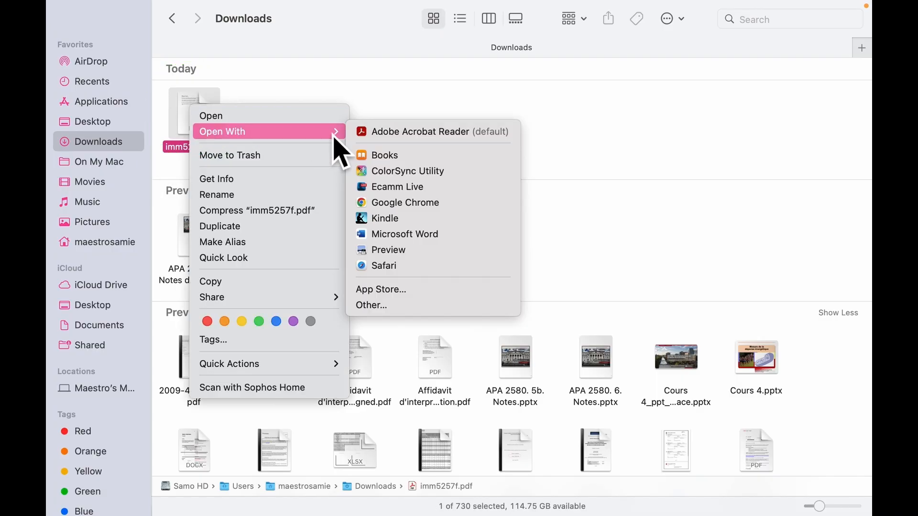
pyautogui.moveTo(244, 143)
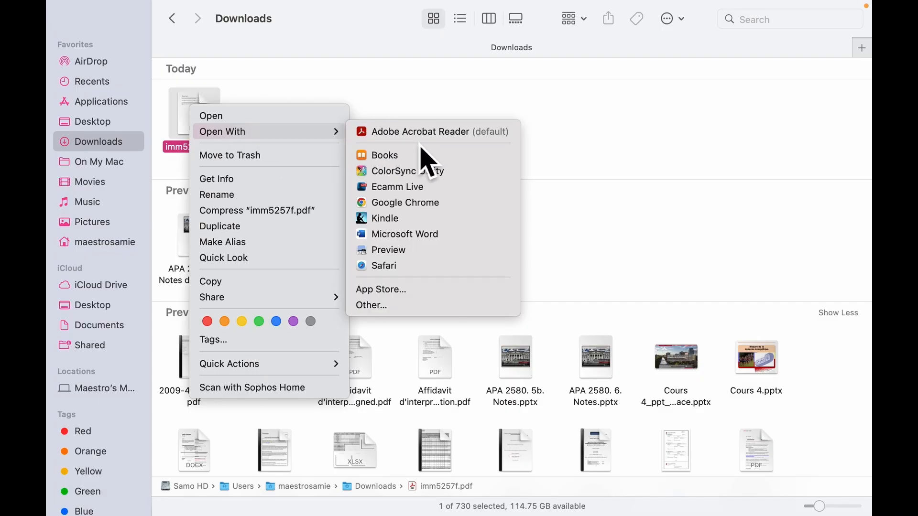
pyautogui.click(454, 143)
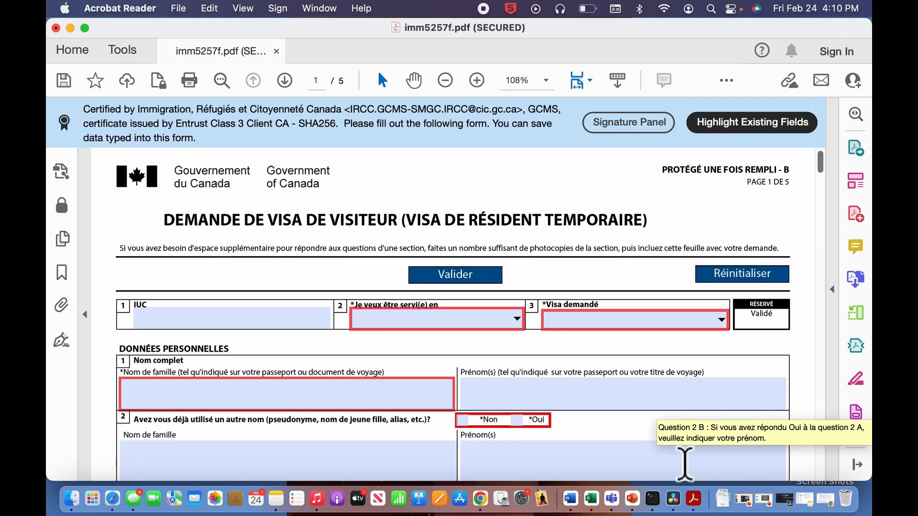
# - Set the service language to Français and the visa type to Visa de visiteur
pyautogui.scroll(-3, 717, 462)
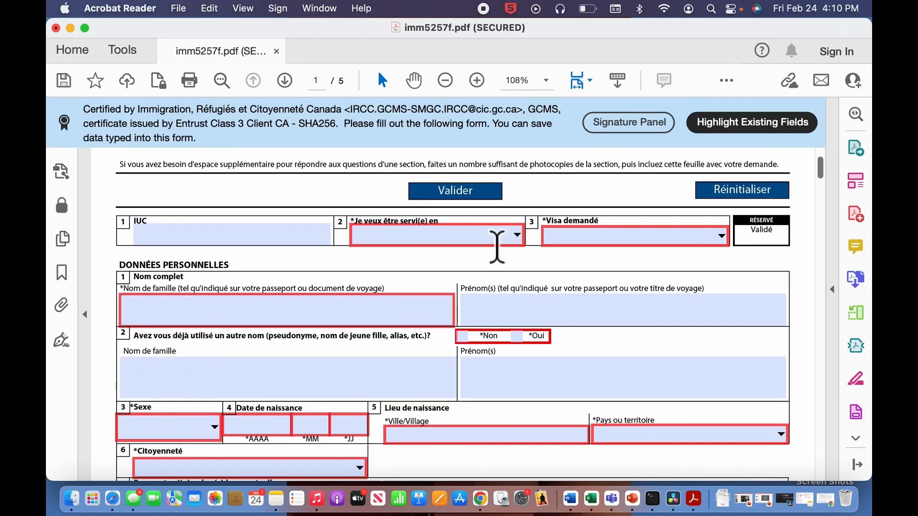
pyautogui.click(515, 245)
pyautogui.click(517, 234)
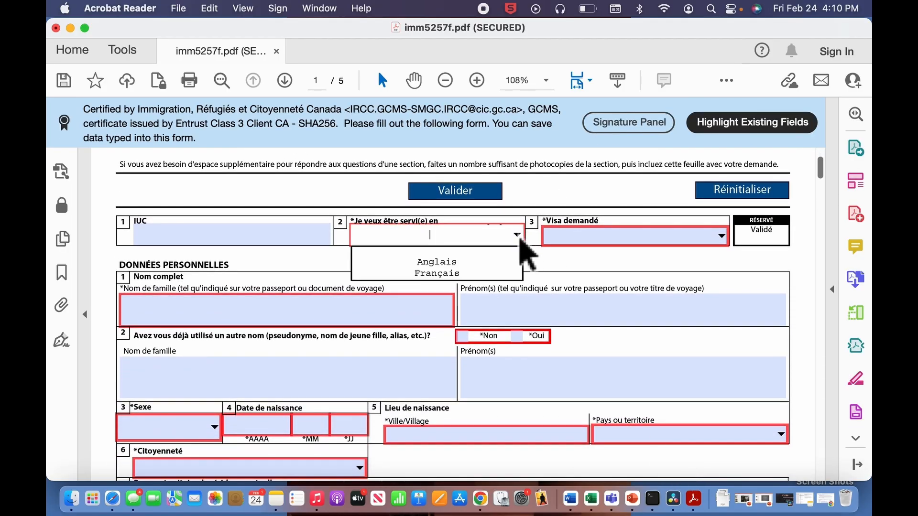
pyautogui.click(471, 276)
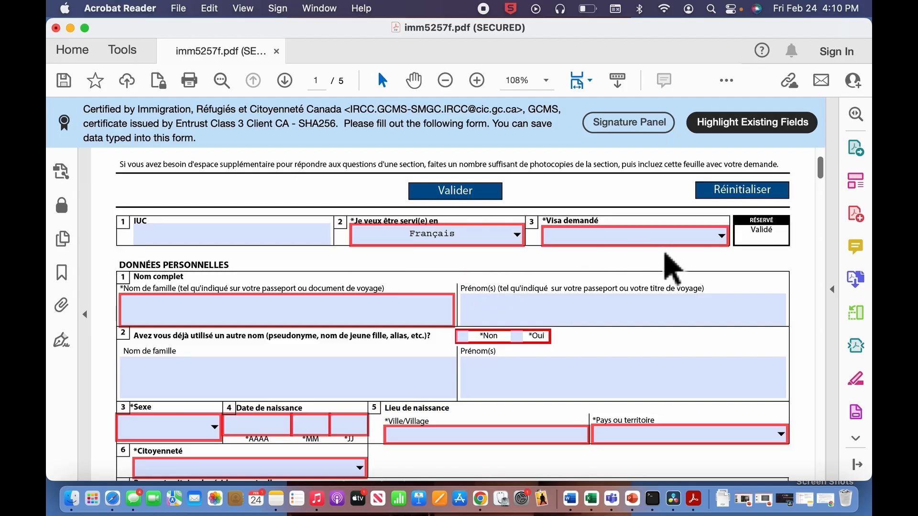
pyautogui.click(722, 236)
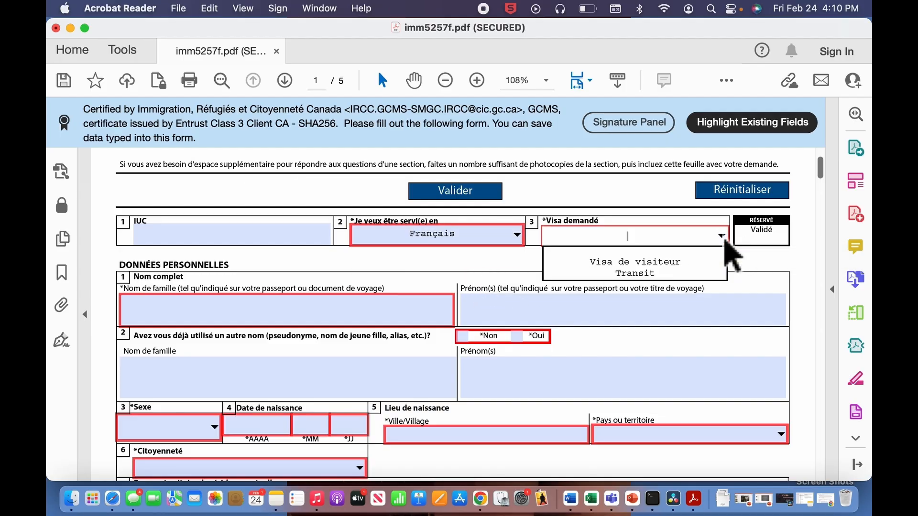
pyautogui.scroll(-3, 360, 236)
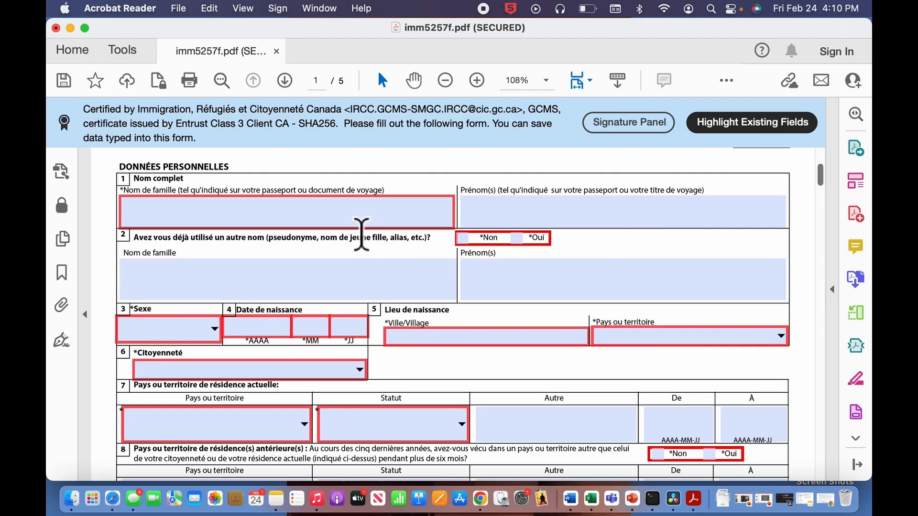
pyautogui.press('Tab')
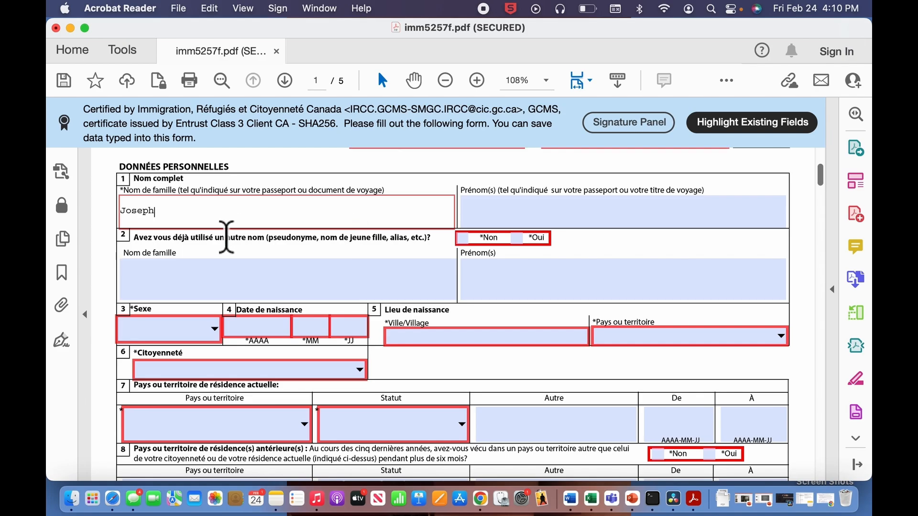
# - Enter the applicant's family name and given names, and answer Non to having used another name
pyautogui.click(530, 219)
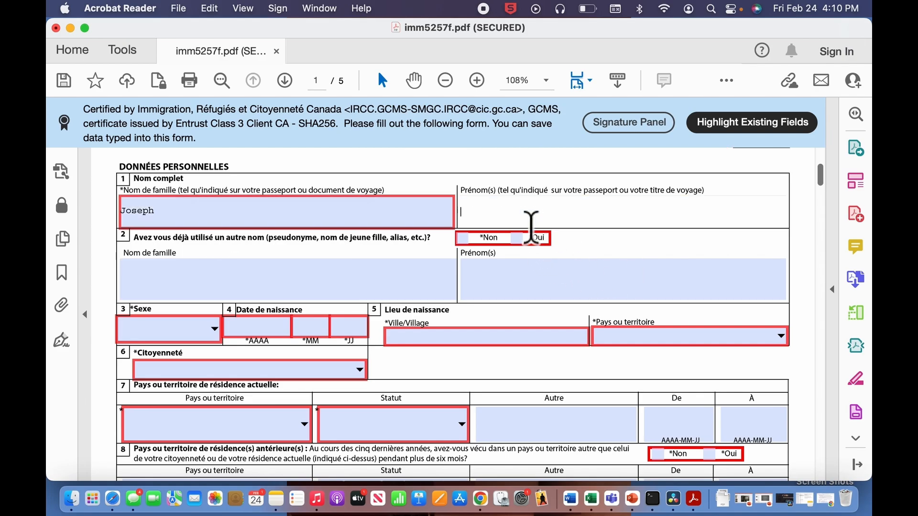
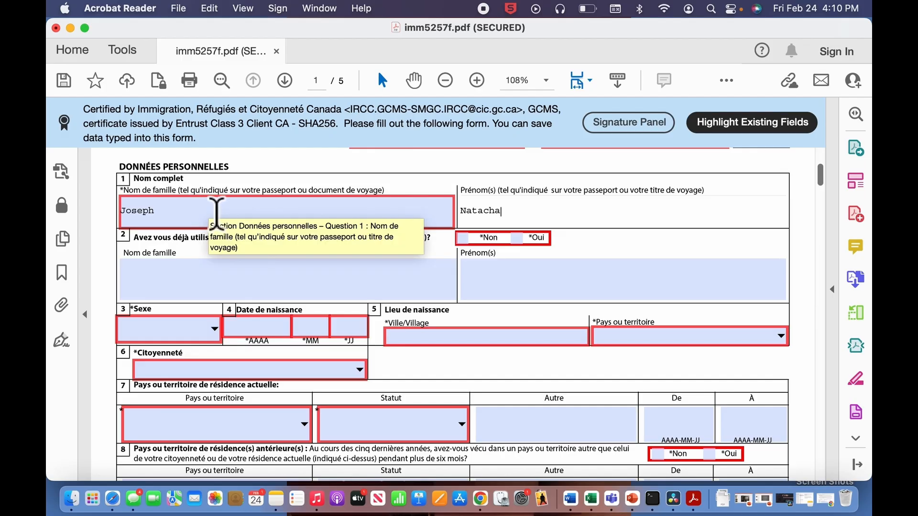
pyautogui.click(205, 287)
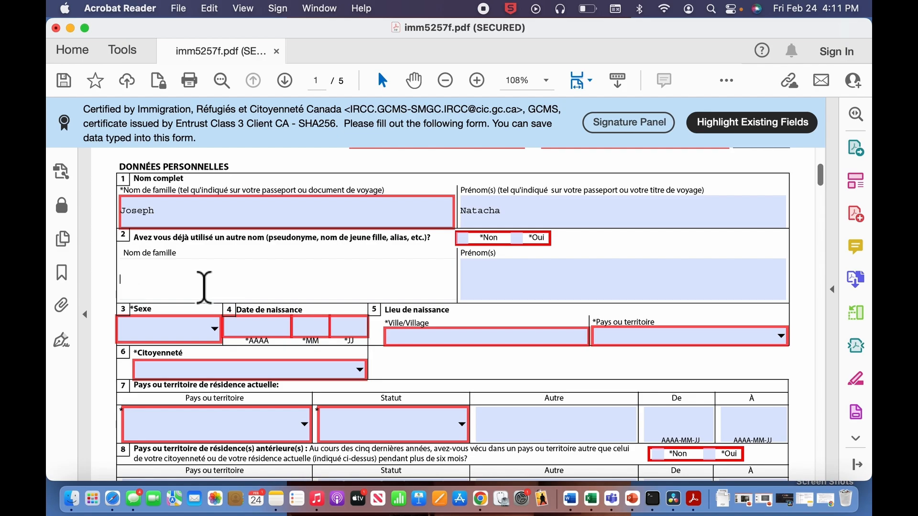
pyautogui.click(462, 238)
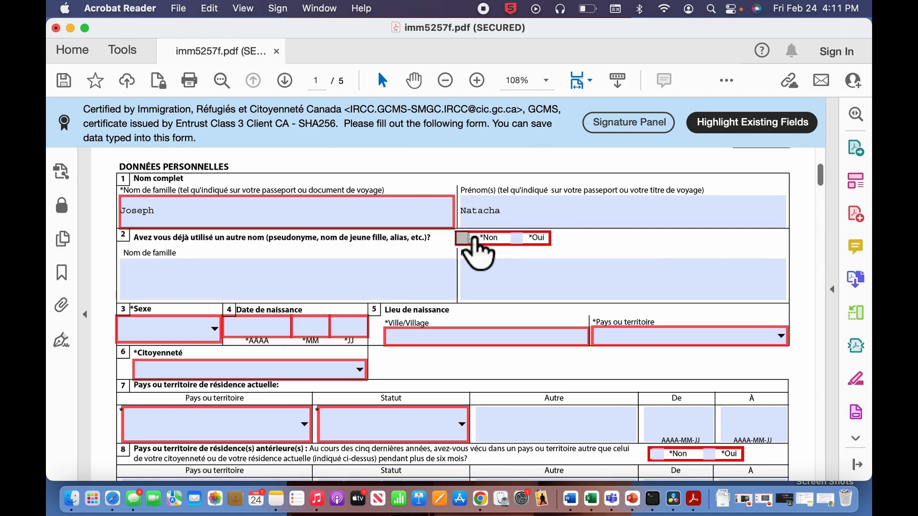
# - Set sex to F Féminin, enter the applicant's birth date, and birthplace city Port au Prince
pyautogui.scroll(-3, 647, 352)
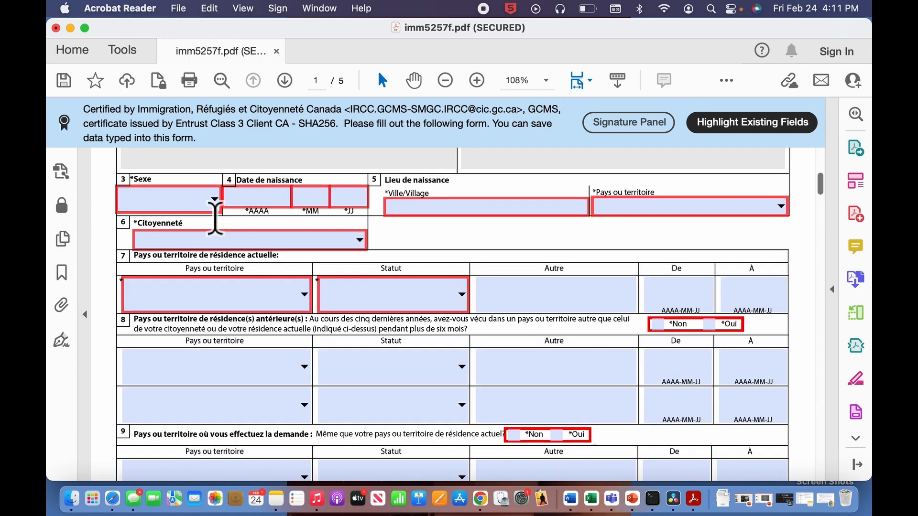
pyautogui.click(215, 204)
pyautogui.click(214, 210)
pyautogui.click(205, 220)
pyautogui.click(258, 199)
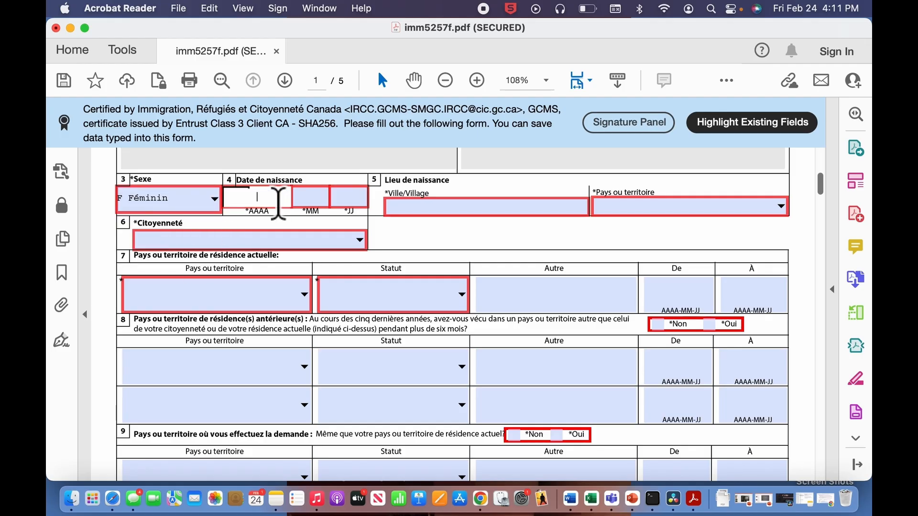
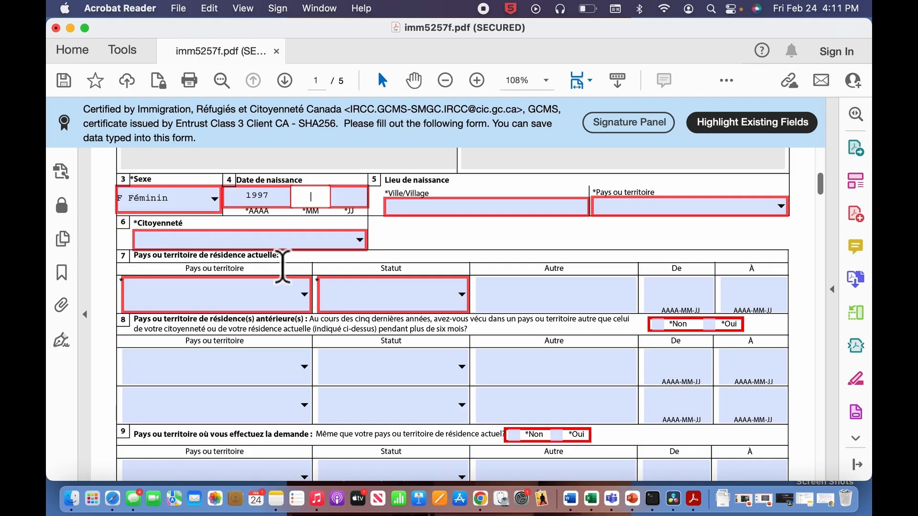
pyautogui.click(474, 215)
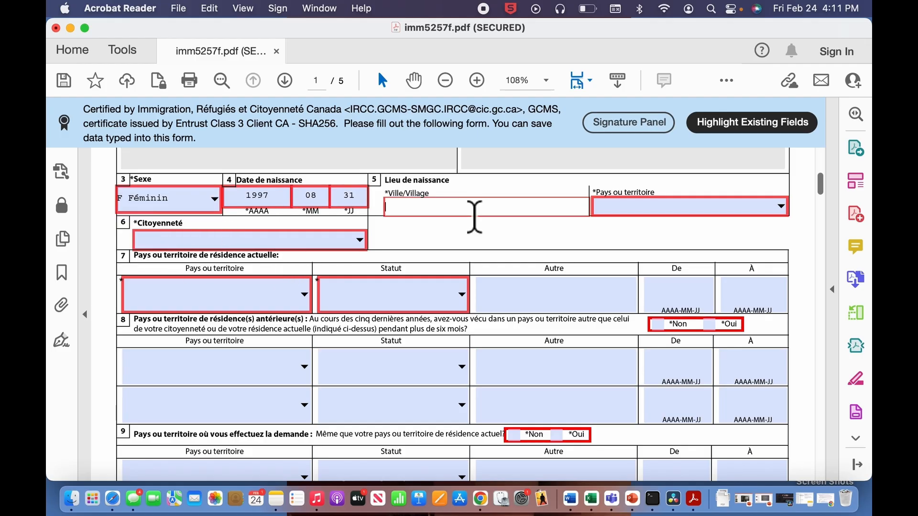
pyautogui.write('Port au Prince')
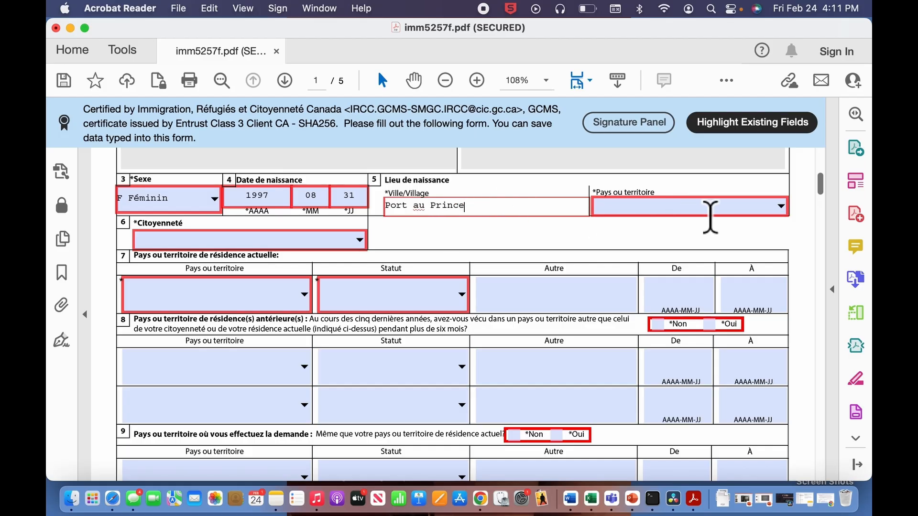
# - Choose Haïti as both the country of birth and the citizenship
pyautogui.click(779, 210)
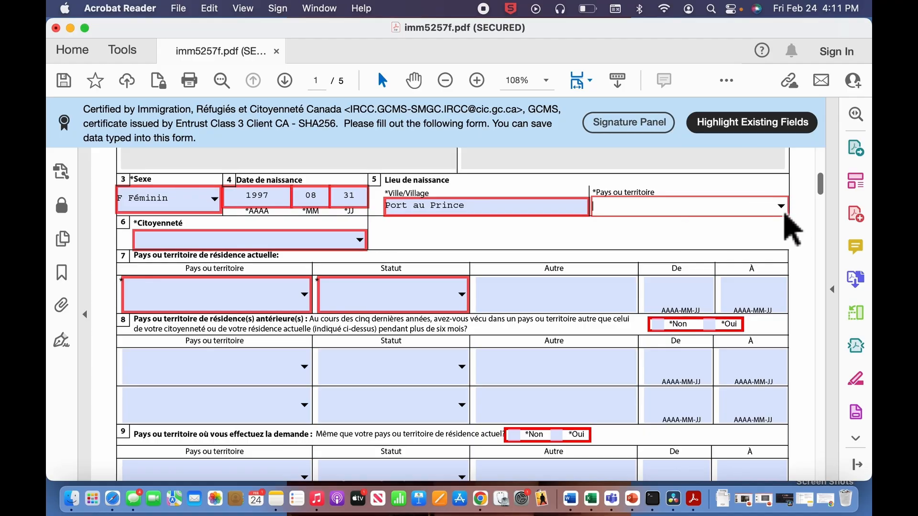
pyautogui.write('h')
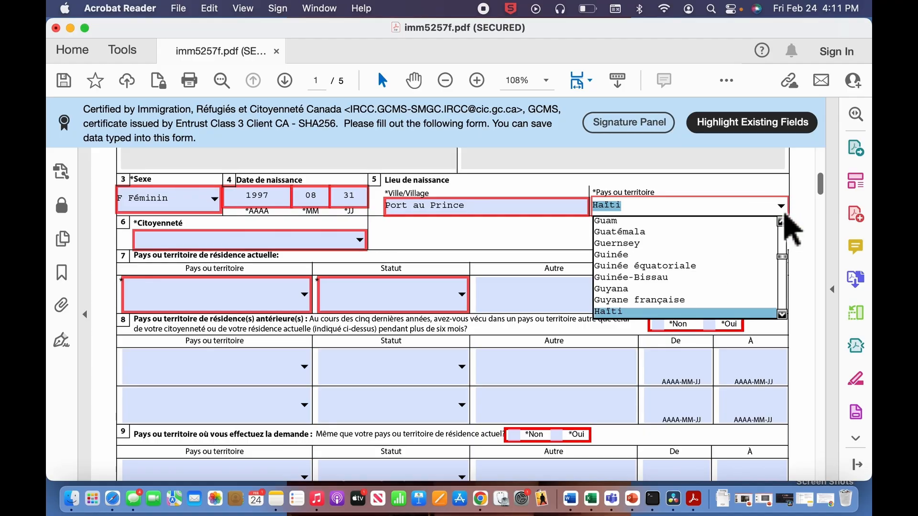
pyautogui.press('Return')
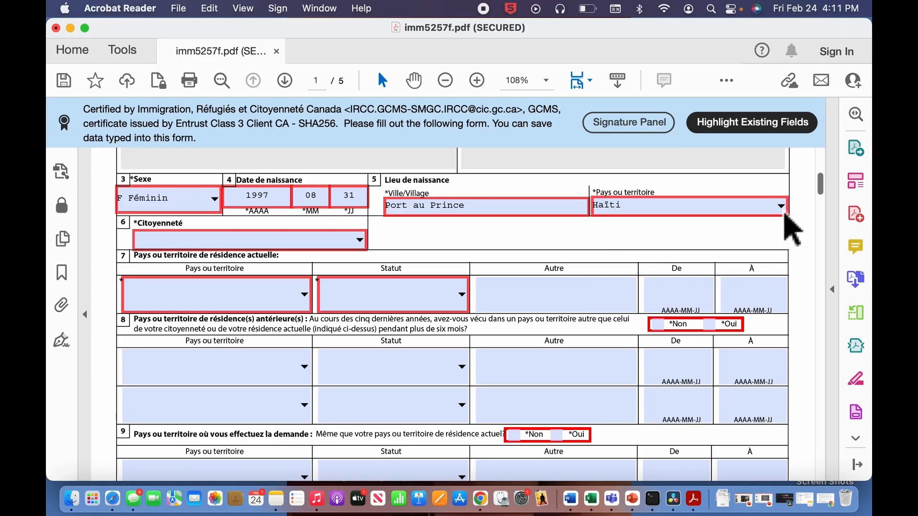
pyautogui.scroll(-2, 308, 258)
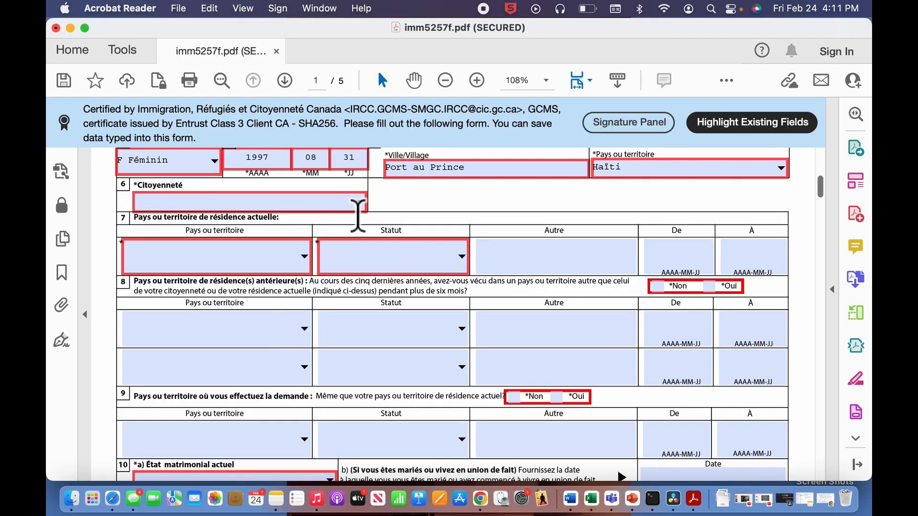
pyautogui.click(361, 204)
pyautogui.write('h')
pyautogui.press('Return')
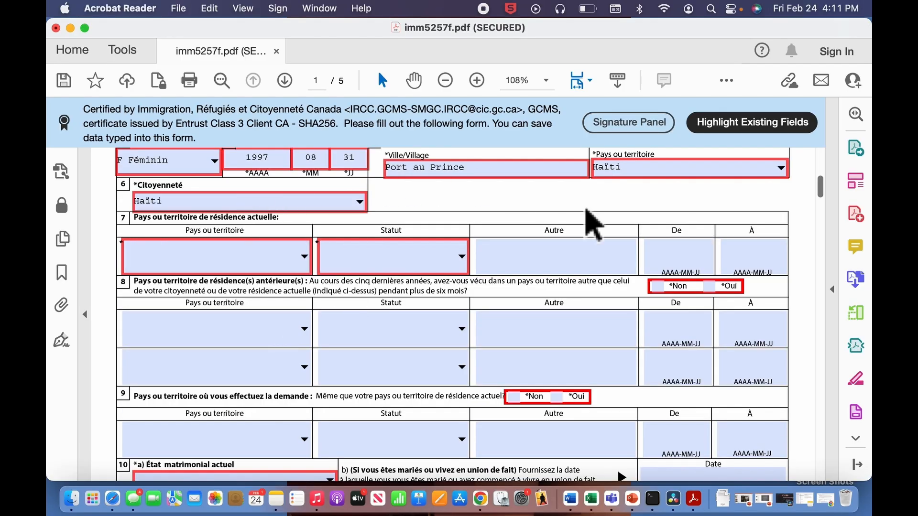
# - Set the current country of residence to Haïti with Citoyen status
pyautogui.scroll(-3, 366, 306)
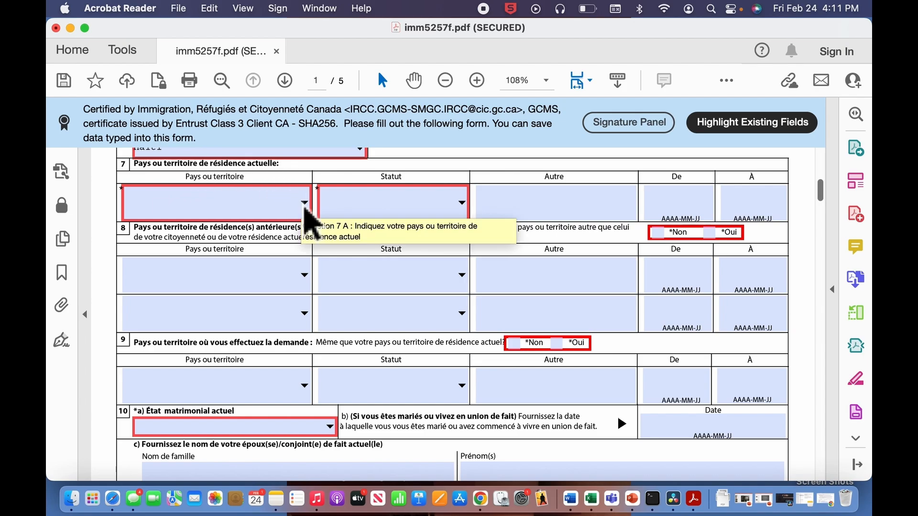
pyautogui.click(304, 205)
pyautogui.write('h')
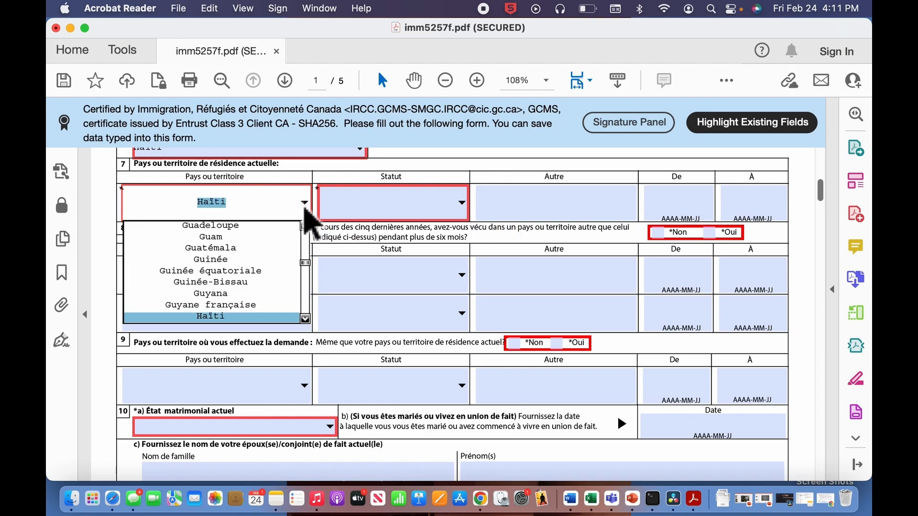
pyautogui.press('Return')
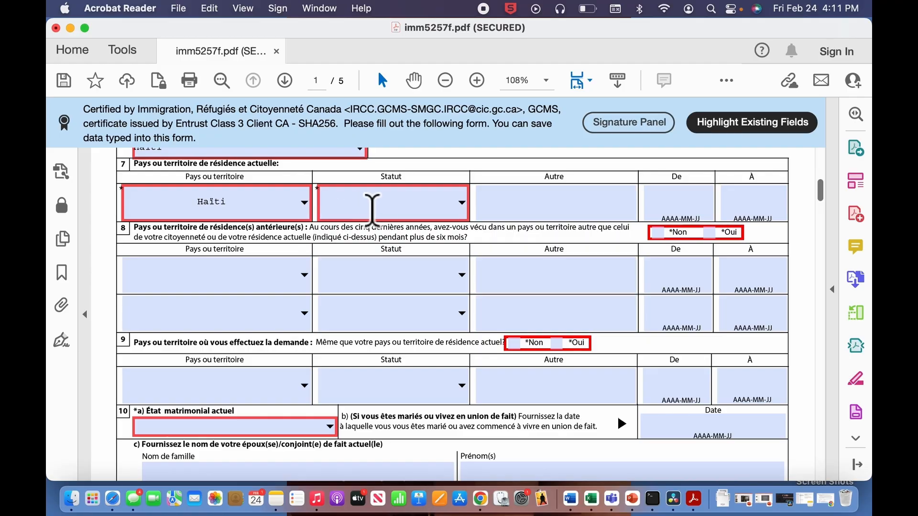
pyautogui.click(463, 208)
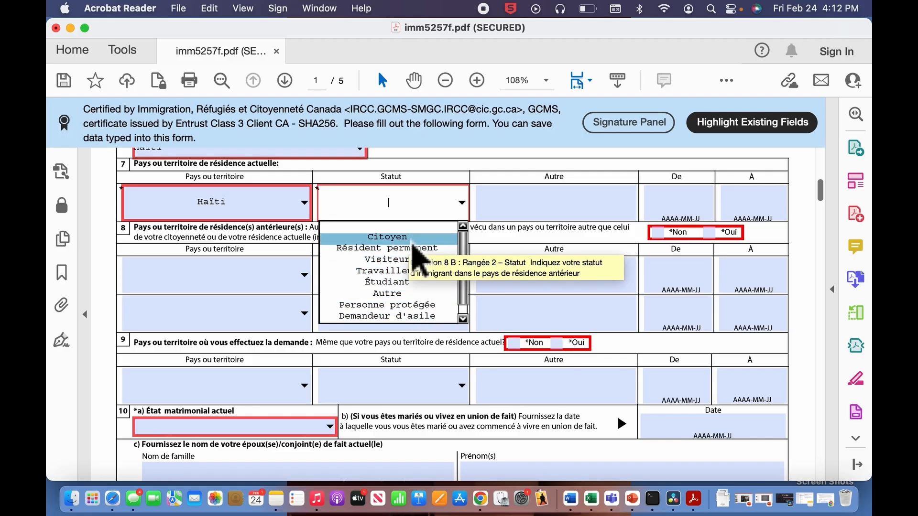
pyautogui.click(406, 238)
# - Answer Non to question 8 on previous residences and Oui to question 9
pyautogui.scroll(-2, 235, 296)
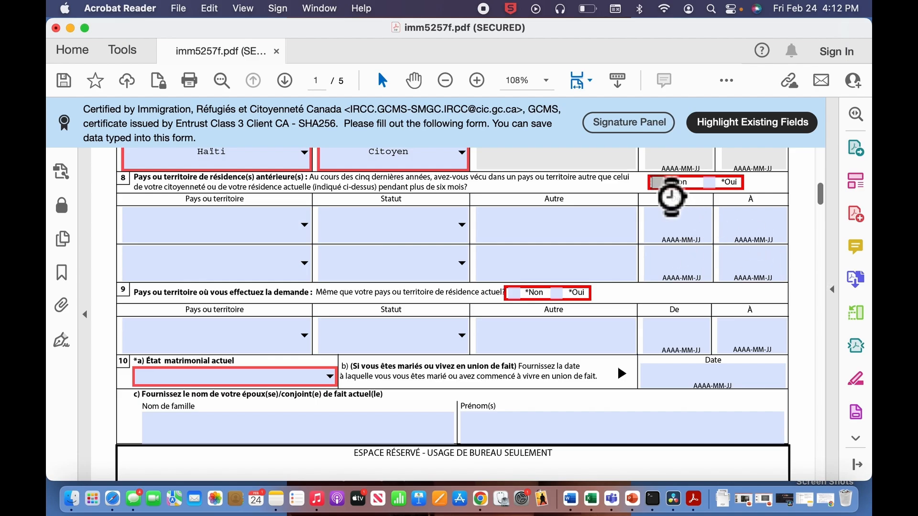
pyautogui.click(659, 183)
pyautogui.scroll(-3, 150, 265)
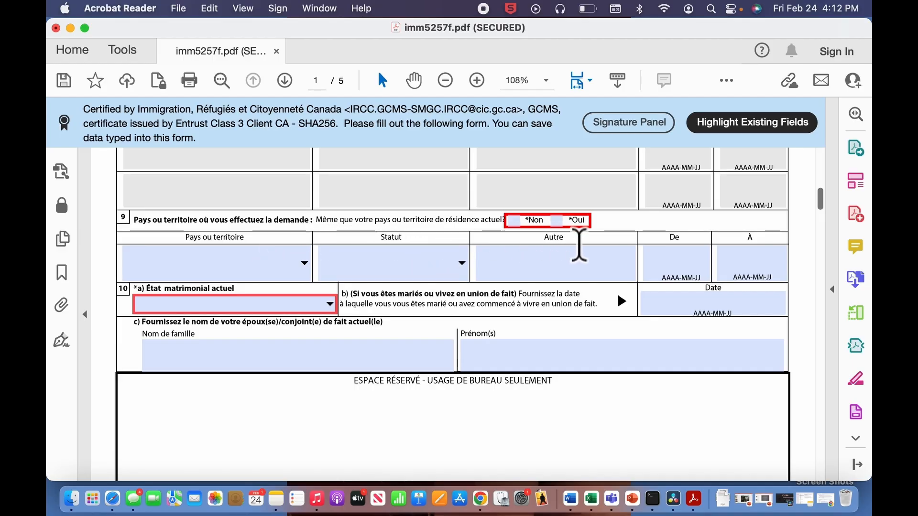
pyautogui.click(568, 223)
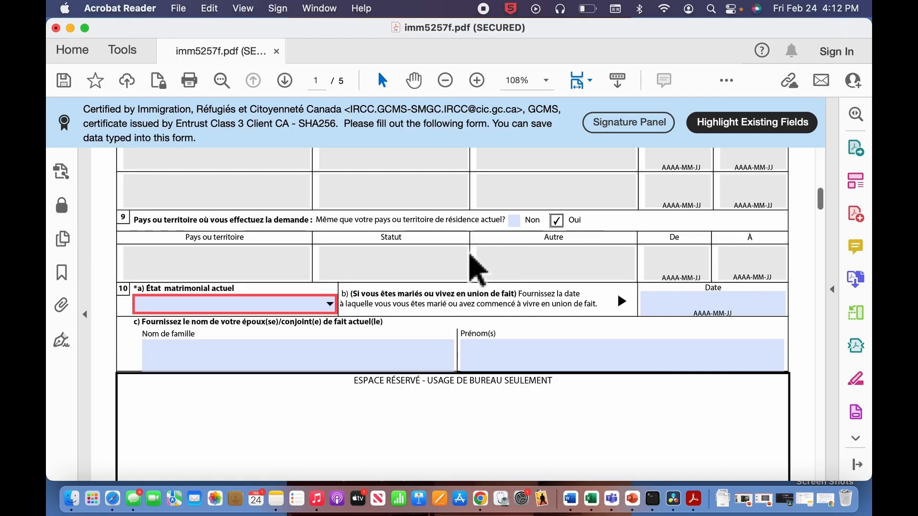
pyautogui.click(397, 276)
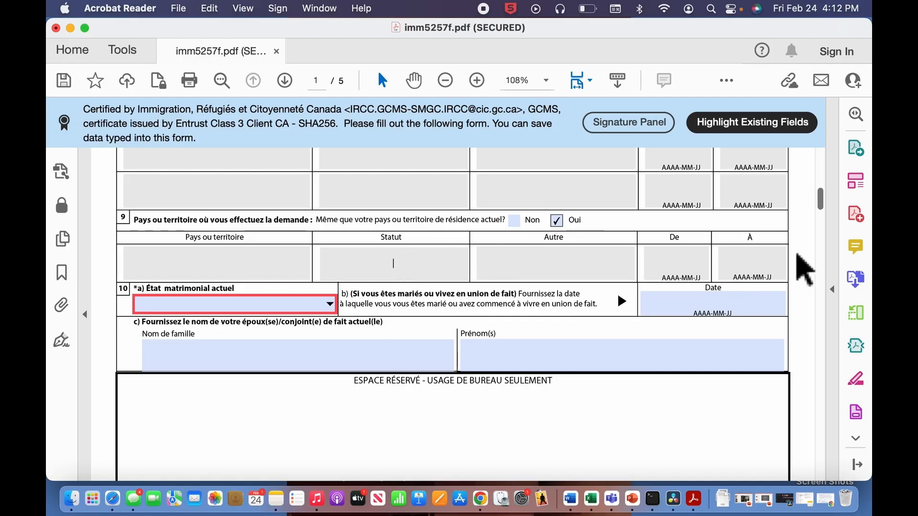
pyautogui.scroll(-3, 805, 268)
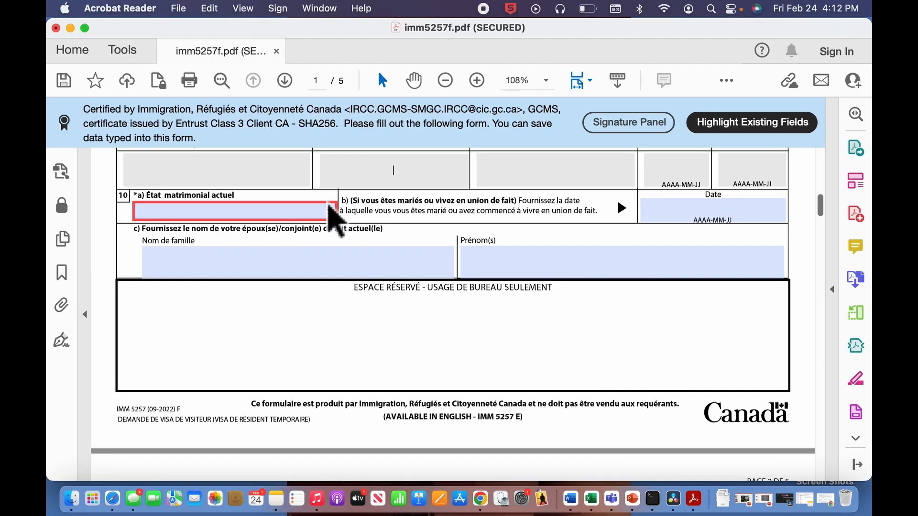
# - Choose Célibataire for question 10's current marital status, replacing an initial Marié(e) pick
pyautogui.click(330, 211)
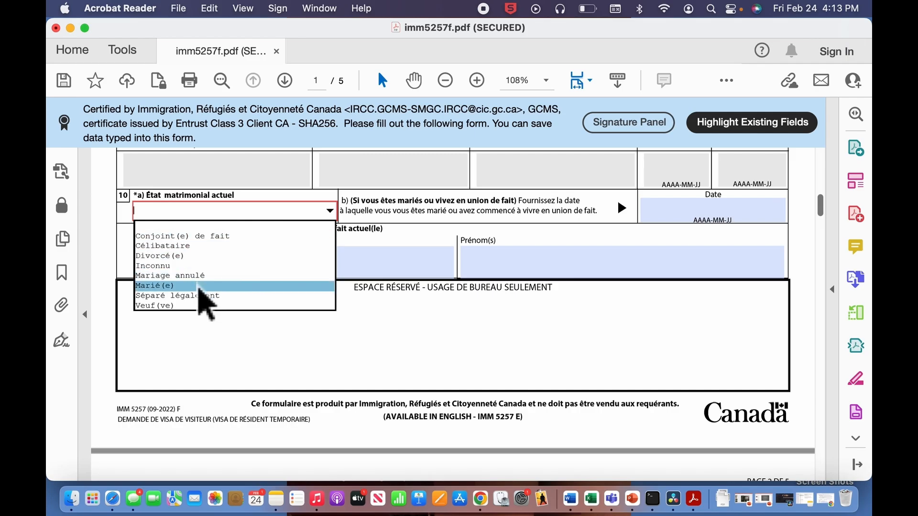
pyautogui.click(198, 287)
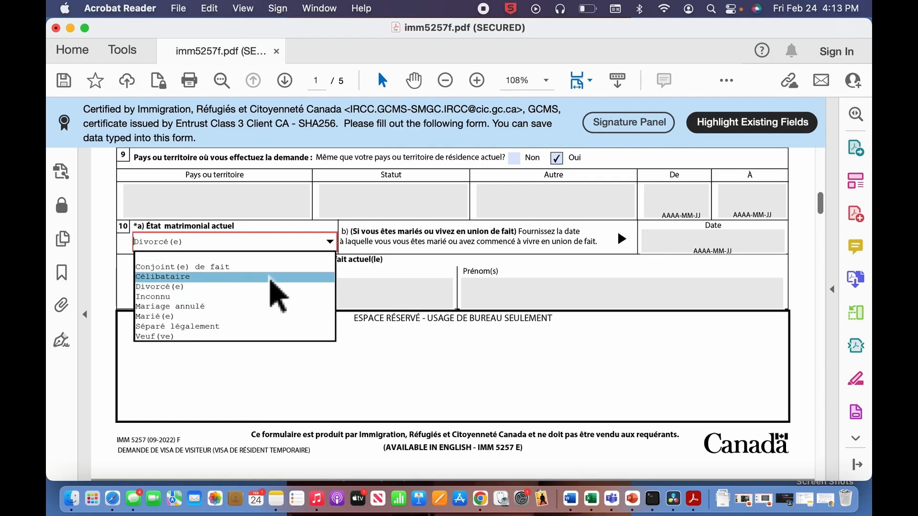
pyautogui.click(272, 277)
pyautogui.scroll(-1, 702, 354)
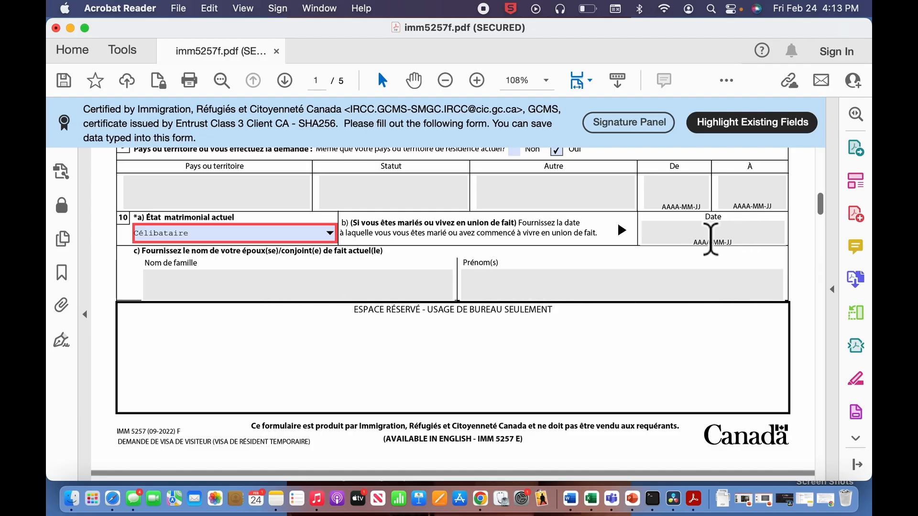
pyautogui.scroll(1, 712, 298)
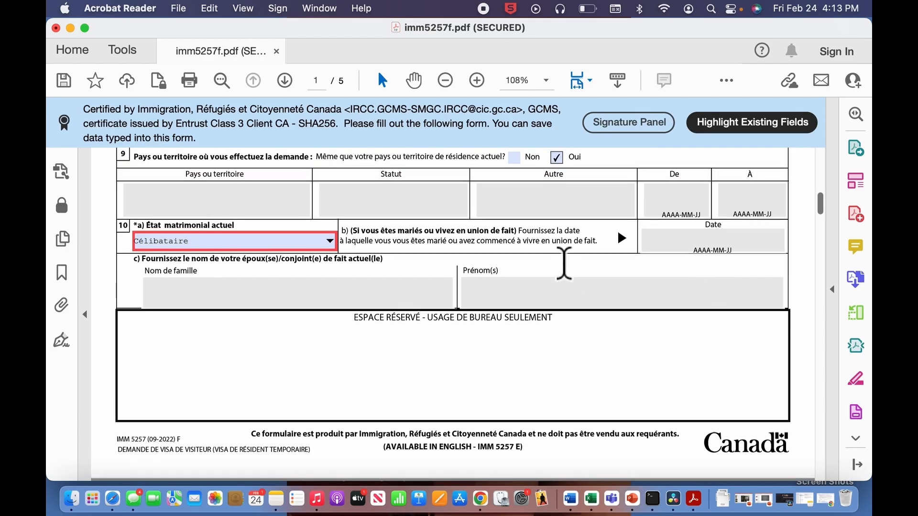
# - On page 2, tick Non for question 11a, correcting an initial Oui
pyautogui.scroll(-10, 687, 359)
pyautogui.scroll(-15, 688, 356)
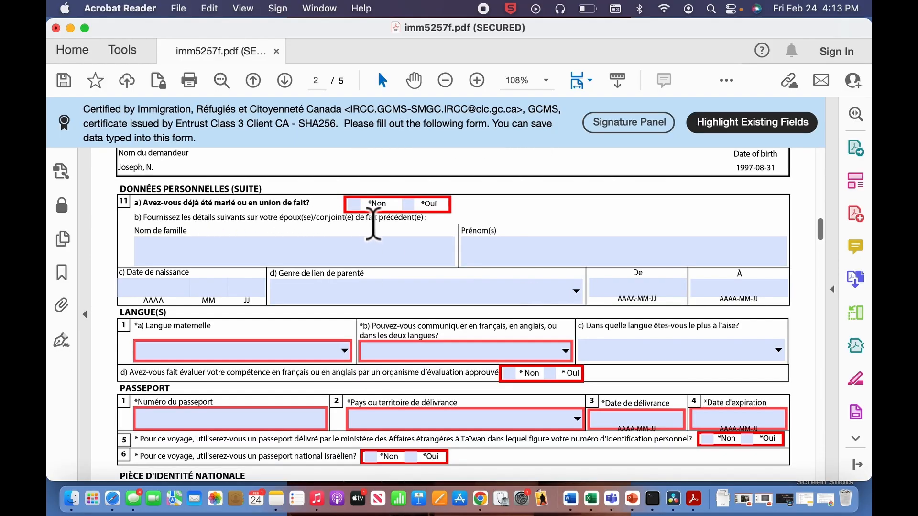
pyautogui.click(420, 204)
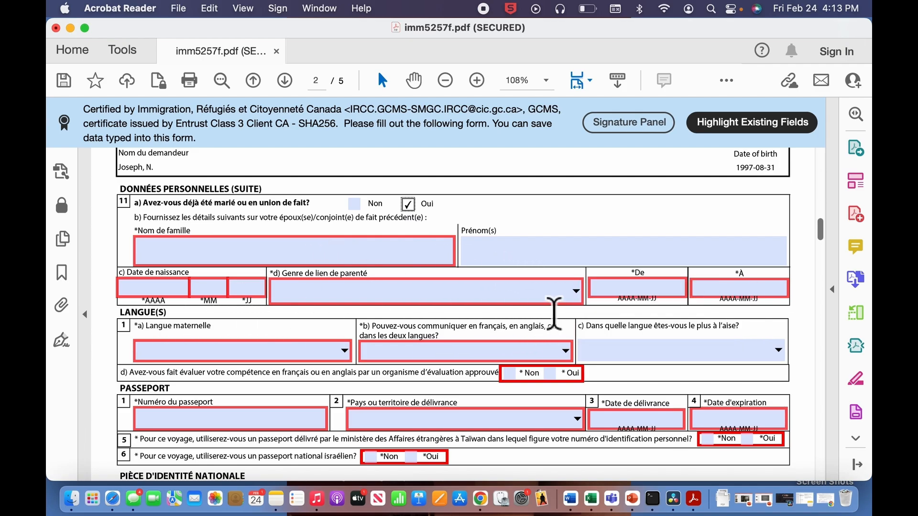
pyautogui.click(581, 293)
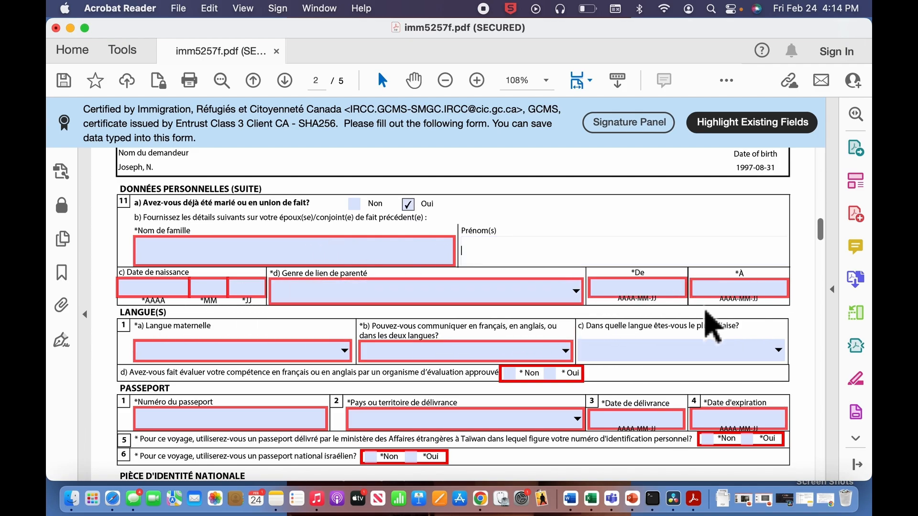
pyautogui.click(357, 205)
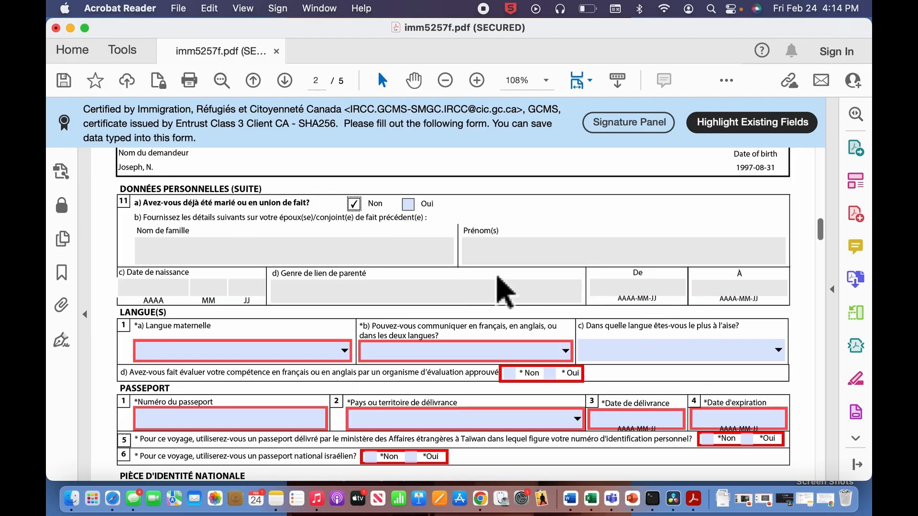
pyautogui.scroll(-5, 782, 306)
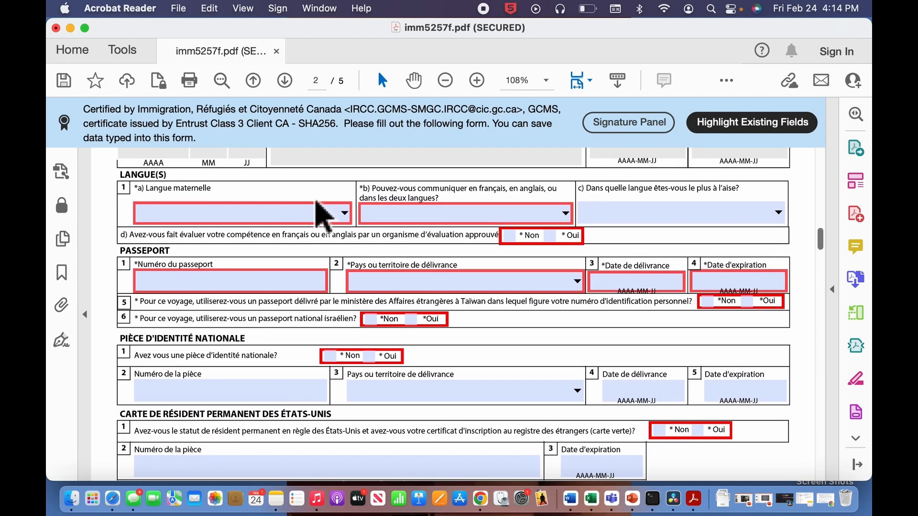
# - Set the mother tongue to Créole, Haïti
pyautogui.click(346, 215)
pyautogui.press('c')
pyautogui.press('r')
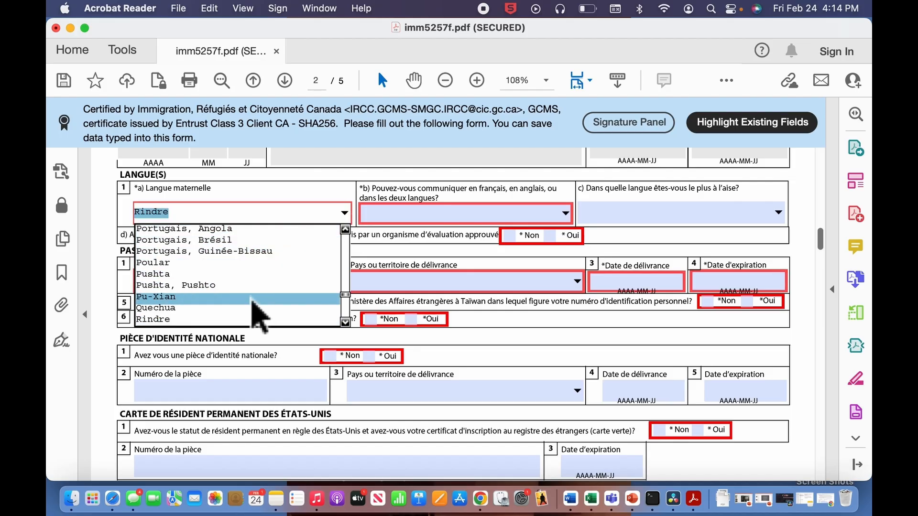
pyautogui.press('c')
pyautogui.scroll(-3, 259, 317)
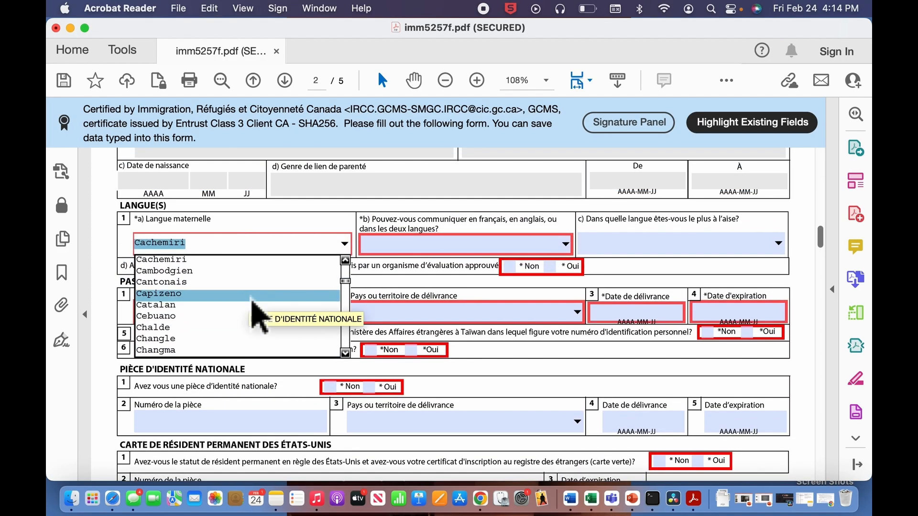
pyautogui.click(311, 307)
pyautogui.scroll(2, 475, 218)
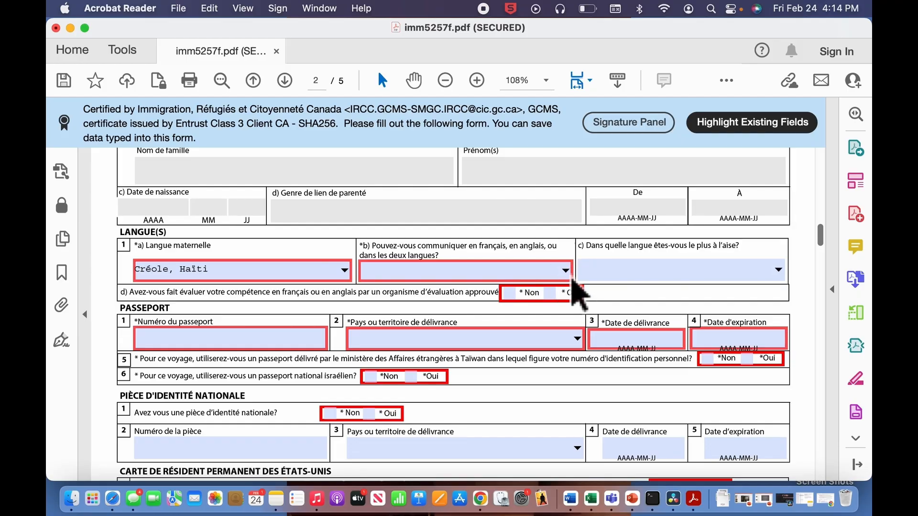
# - Choose Dans les deux langues, Français as most comfortable language, and Non for the language test
pyautogui.click(569, 277)
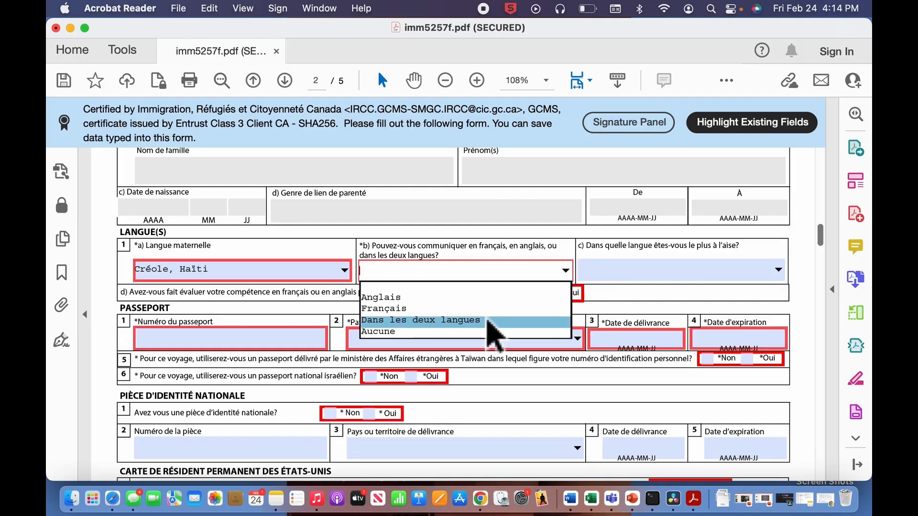
pyautogui.press('Up')
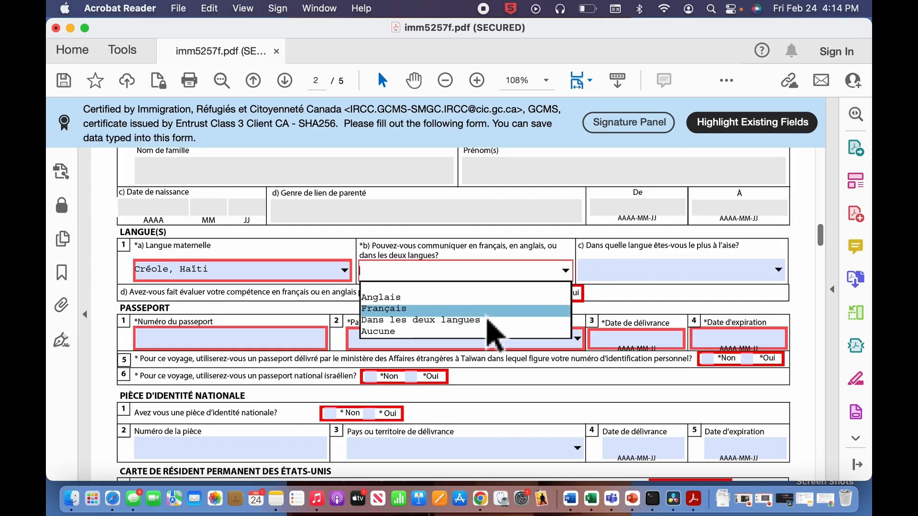
pyautogui.click(487, 320)
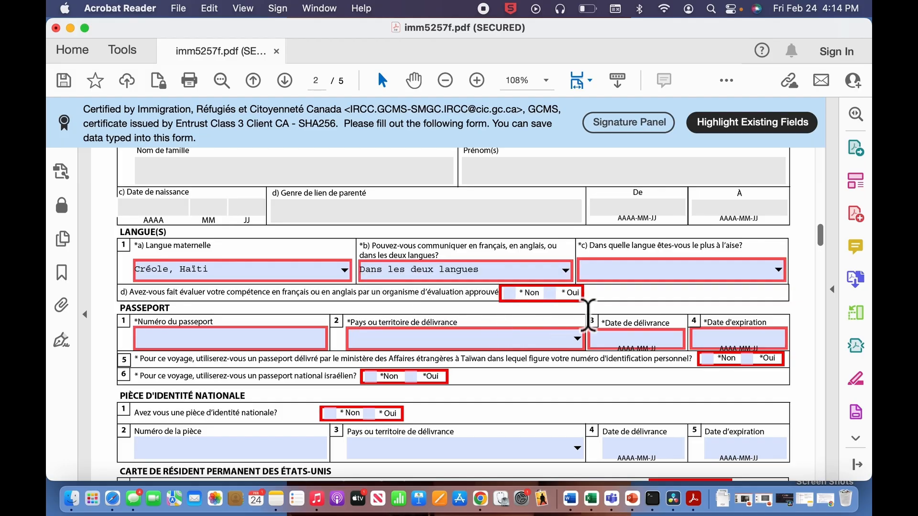
pyautogui.click(782, 278)
pyautogui.click(723, 311)
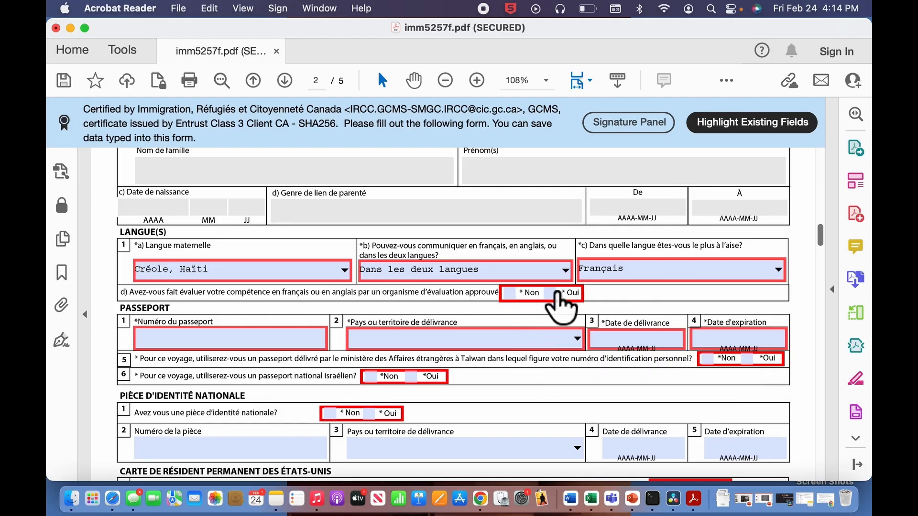
pyautogui.click(520, 297)
pyautogui.scroll(-3, 526, 311)
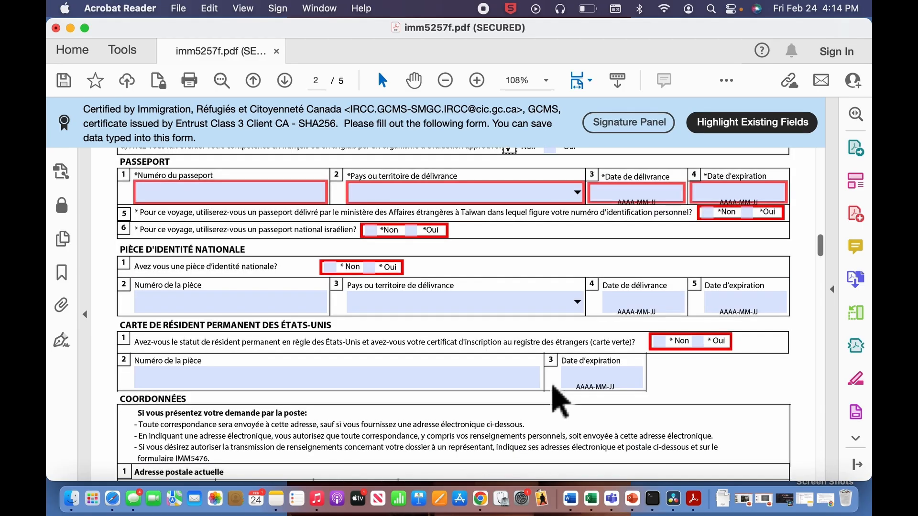
# - Enter the passport number and choose HTI (Haïti) as the issuing country
pyautogui.click(278, 200)
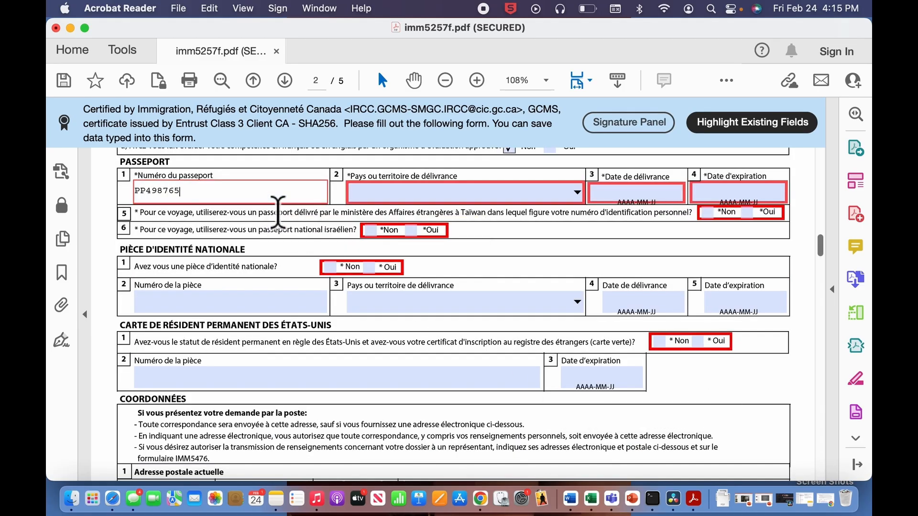
pyautogui.press('Tab')
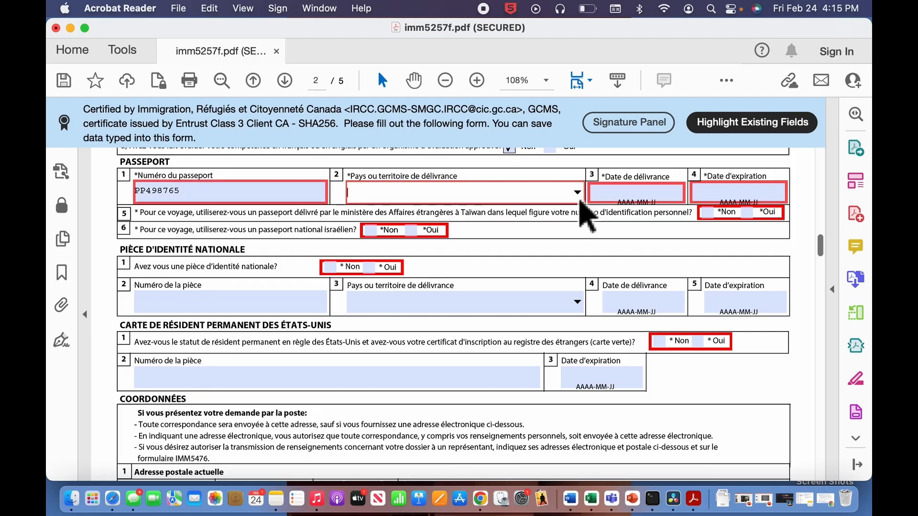
pyautogui.click(579, 203)
pyautogui.write('ht')
pyautogui.scroll(1, 669, 234)
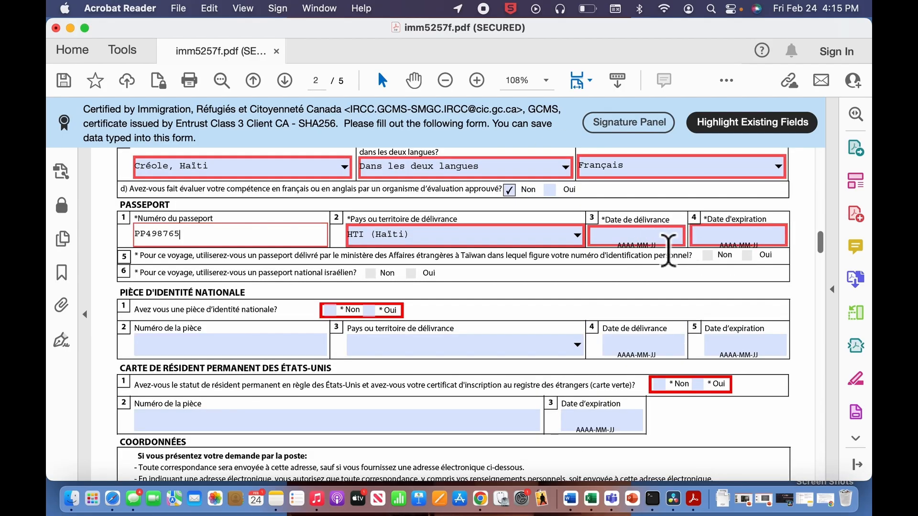
# - Set the passport issue date to 2022-07-06 from the calendar
pyautogui.click(666, 237)
pyautogui.click(688, 234)
pyautogui.click(658, 233)
pyautogui.click(658, 233)
pyautogui.click(658, 234)
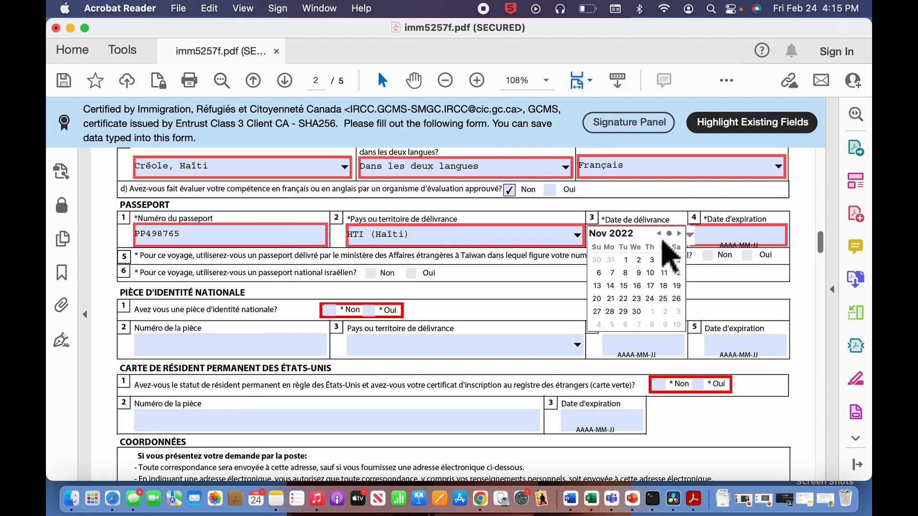
pyautogui.click(658, 233)
pyautogui.click(659, 233)
pyautogui.click(659, 234)
pyautogui.click(659, 233)
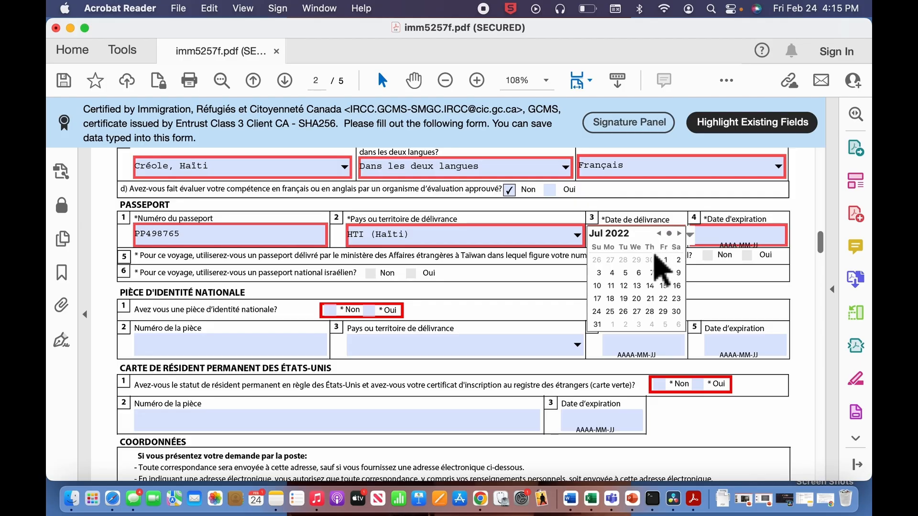
pyautogui.click(638, 272)
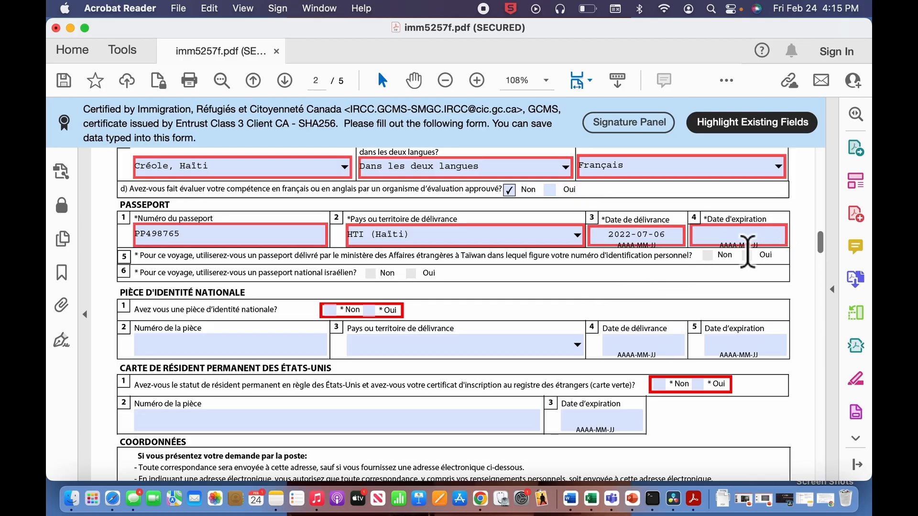
# - Set the passport expiry date to 2029-02-24
pyautogui.click(751, 241)
pyautogui.click(792, 234)
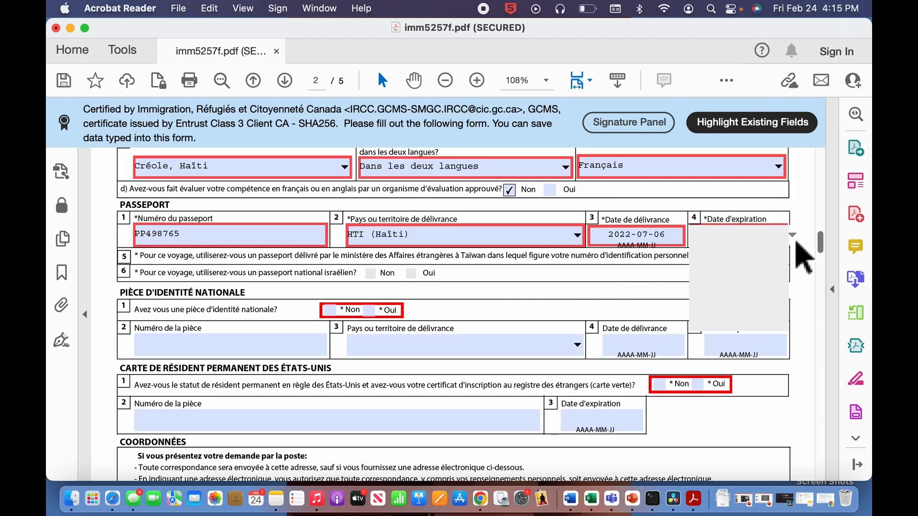
pyautogui.click(767, 293)
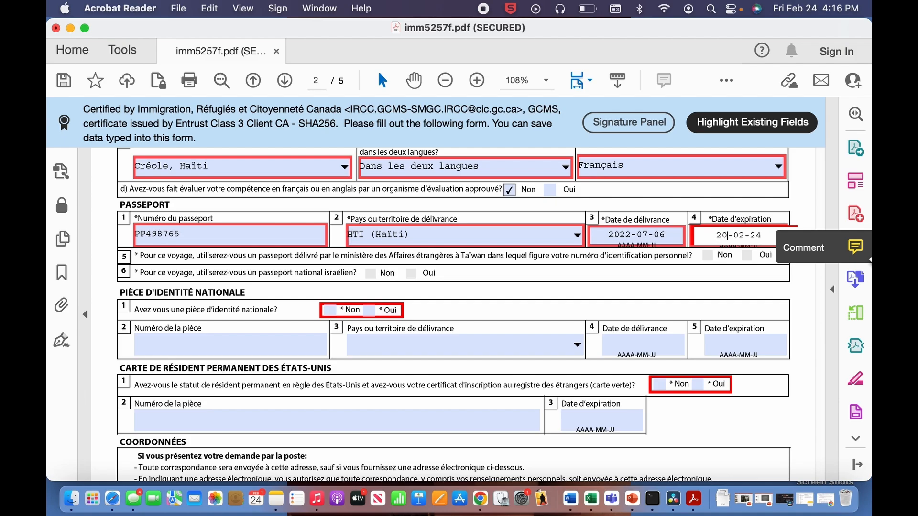
pyautogui.press('Return')
pyautogui.scroll(-1, 573, 244)
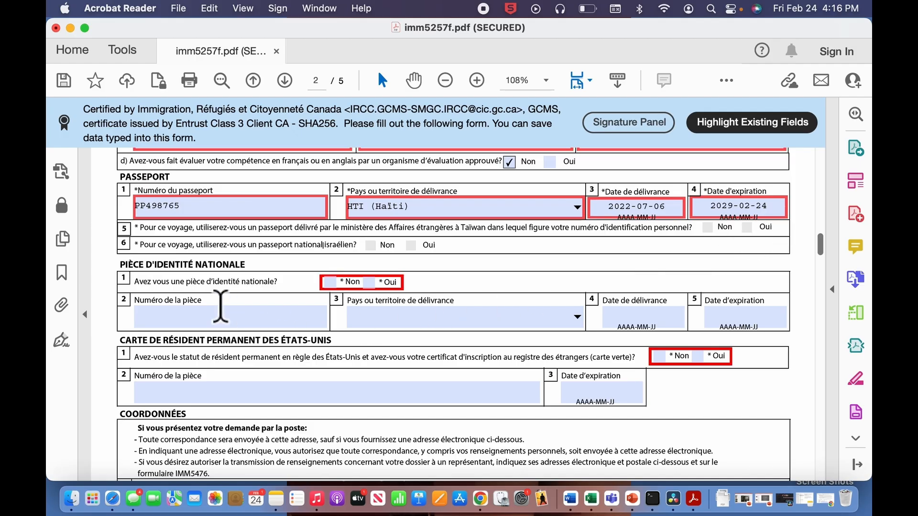
# - Answer Oui to having a national ID, enter its number and pick HTI (Haïti) as issuer
pyautogui.scroll(-2, 219, 307)
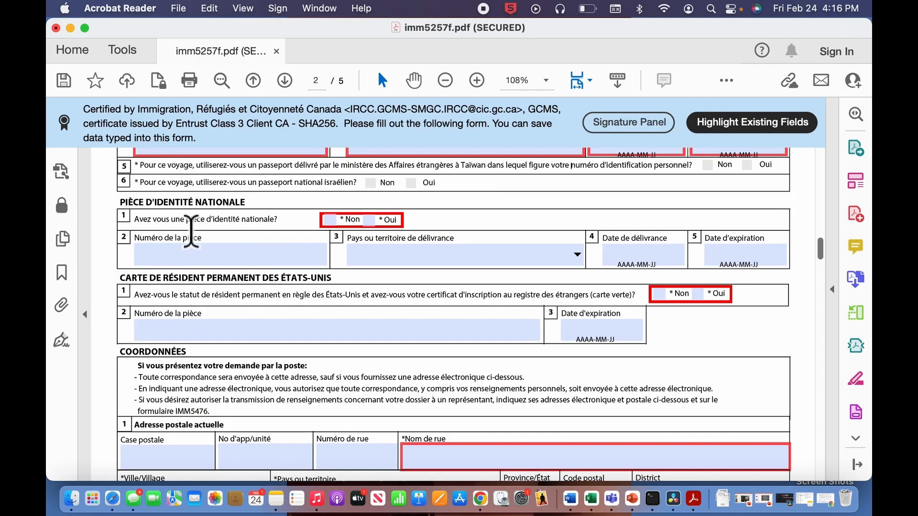
pyautogui.click(371, 220)
pyautogui.scroll(-1, 297, 228)
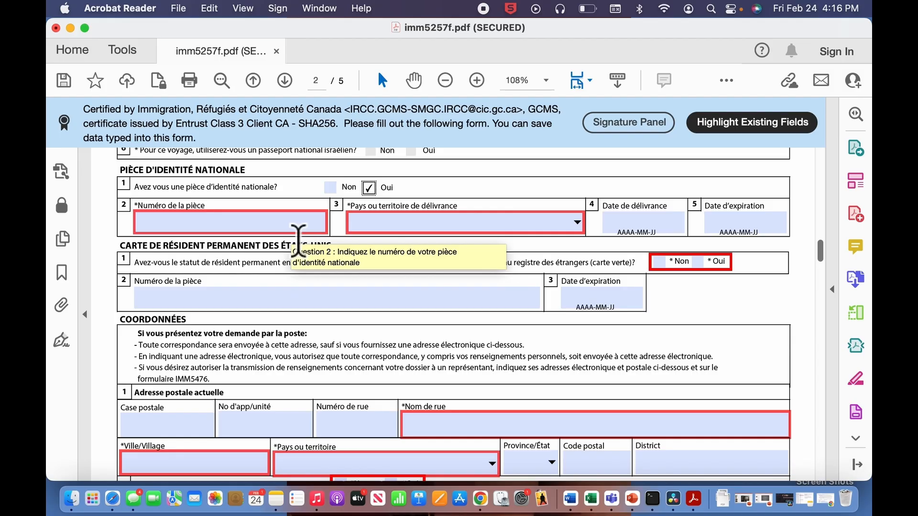
pyautogui.click(298, 228)
pyautogui.click(576, 222)
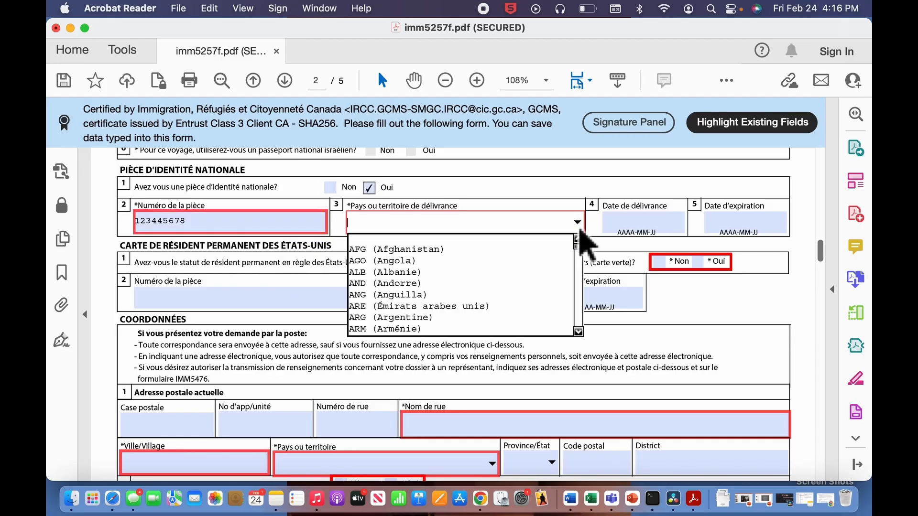
pyautogui.write('hti')
pyautogui.press('Return')
# - Set the ID card's issue date to 2022-07-06 and expiry date to 2029-02-24
pyautogui.click(641, 224)
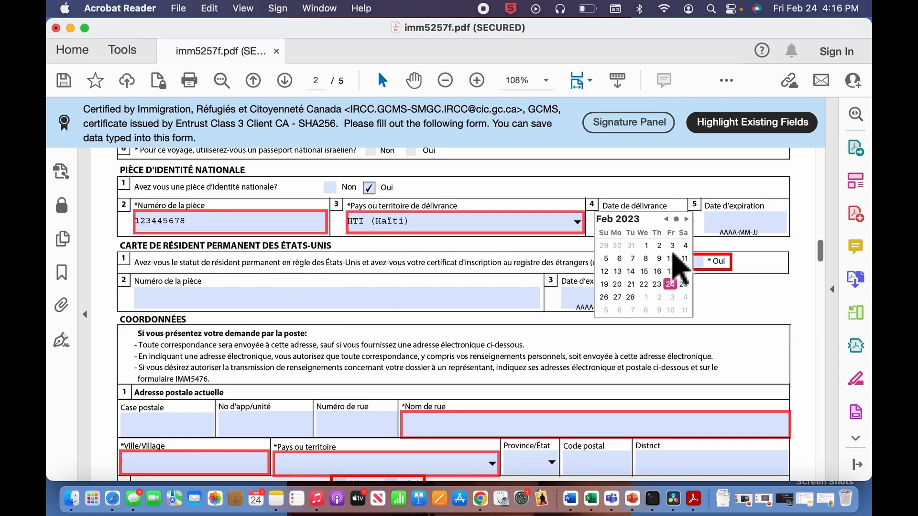
pyautogui.click(665, 219)
pyautogui.click(665, 219)
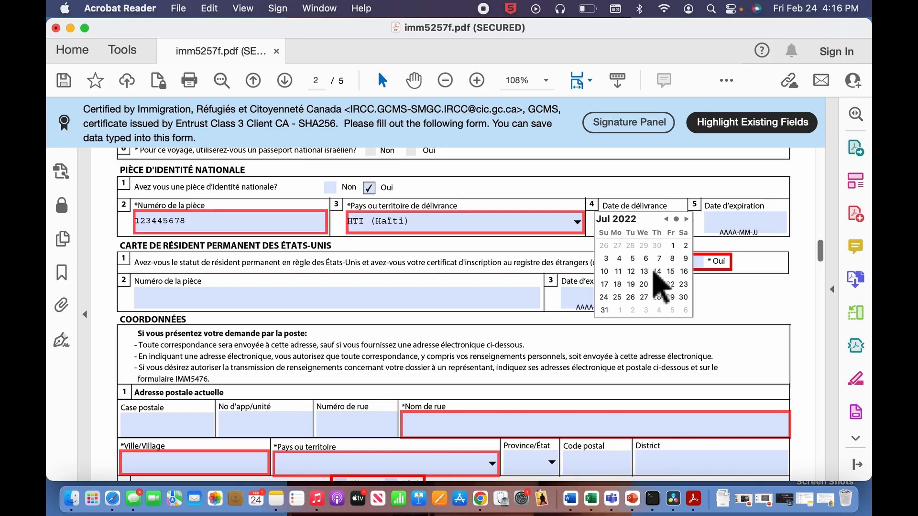
pyautogui.click(646, 258)
pyautogui.click(738, 222)
pyautogui.write('2029-02-24')
pyautogui.scroll(-2, 168, 230)
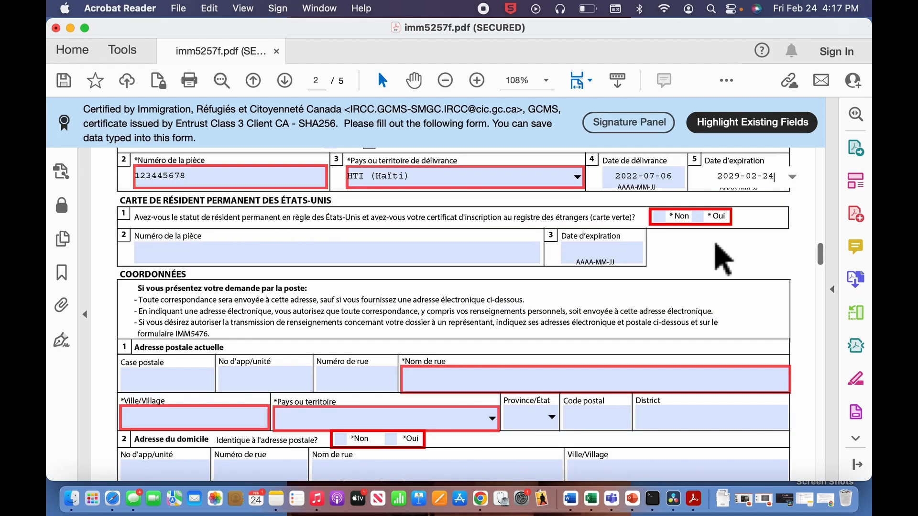
pyautogui.click(668, 218)
pyautogui.scroll(-7, 399, 334)
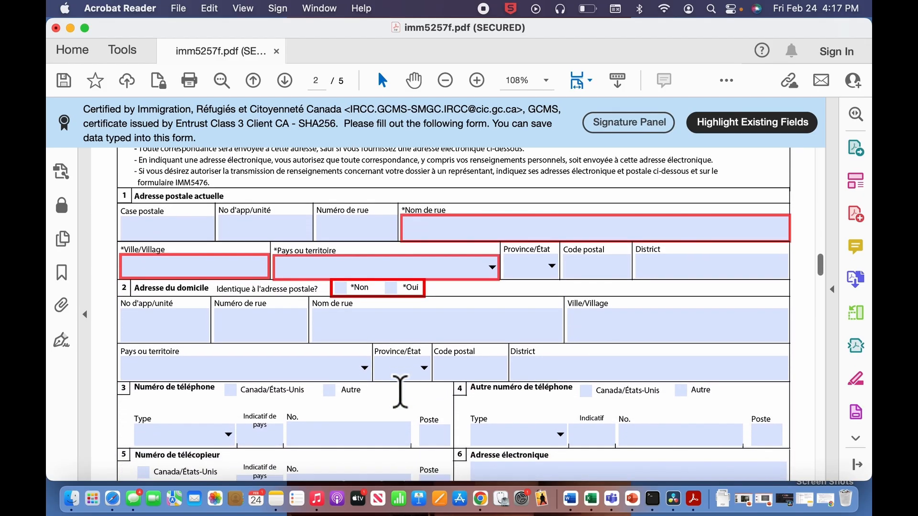
# - Enter the mailing address's unit number, street name and city
pyautogui.click(253, 225)
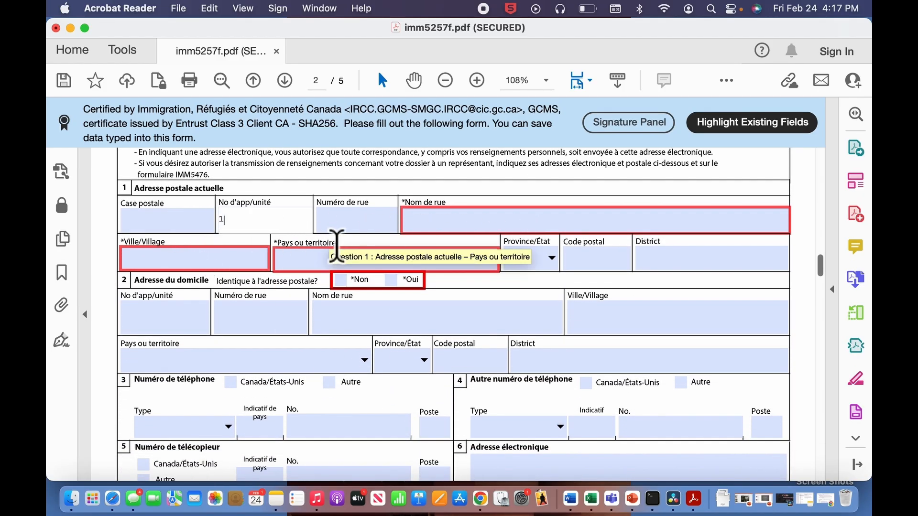
pyautogui.click(420, 228)
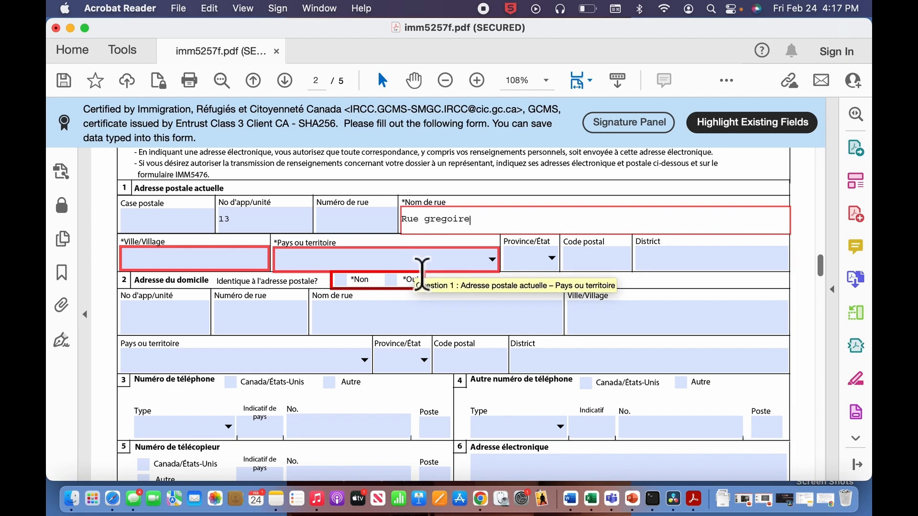
pyautogui.click(221, 262)
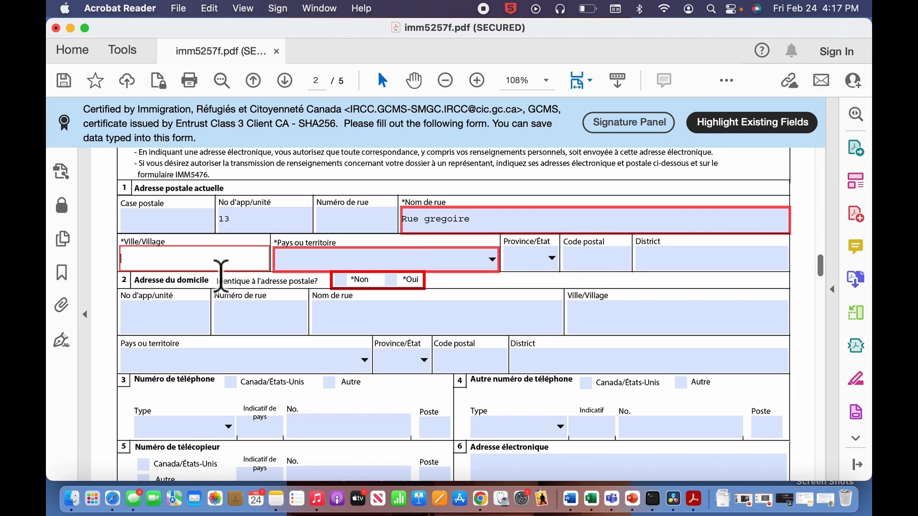
pyautogui.press('BackSpace')
pyautogui.press('BackSpace')
pyautogui.press('BackSpace')
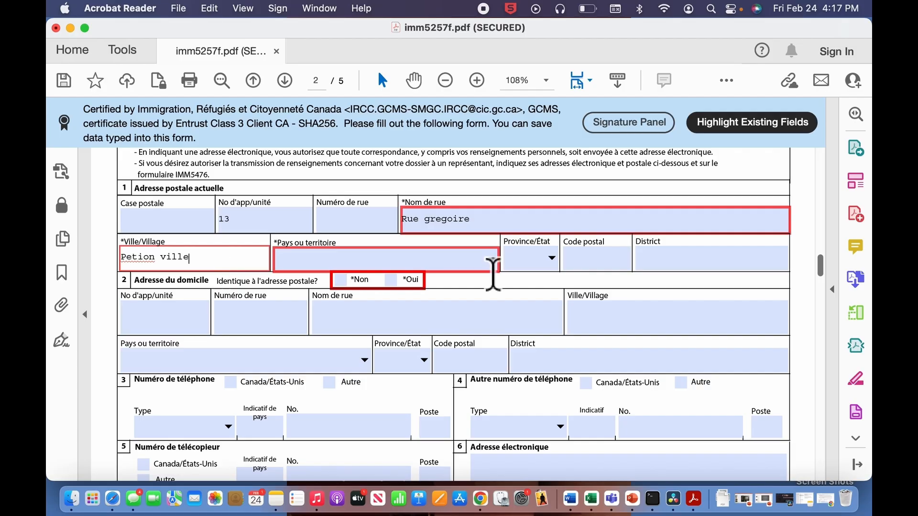
# - Choose Haïti as the address country, correct the city name and fill the postal code
pyautogui.click(492, 258)
pyautogui.click(483, 382)
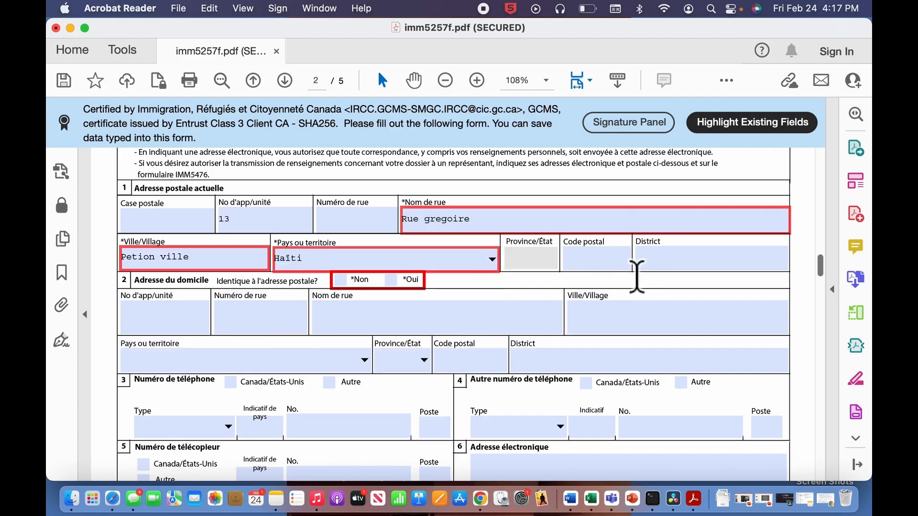
pyautogui.moveTo(216, 262); pyautogui.dragTo(120, 260)
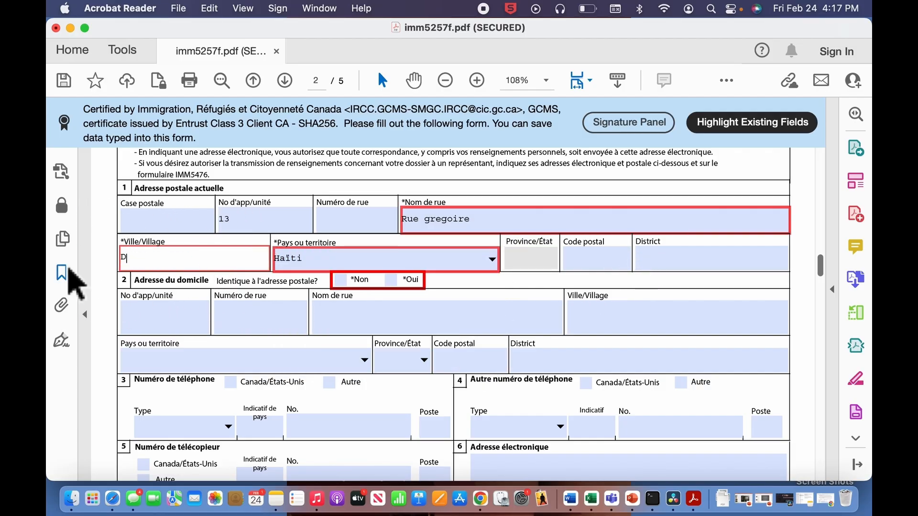
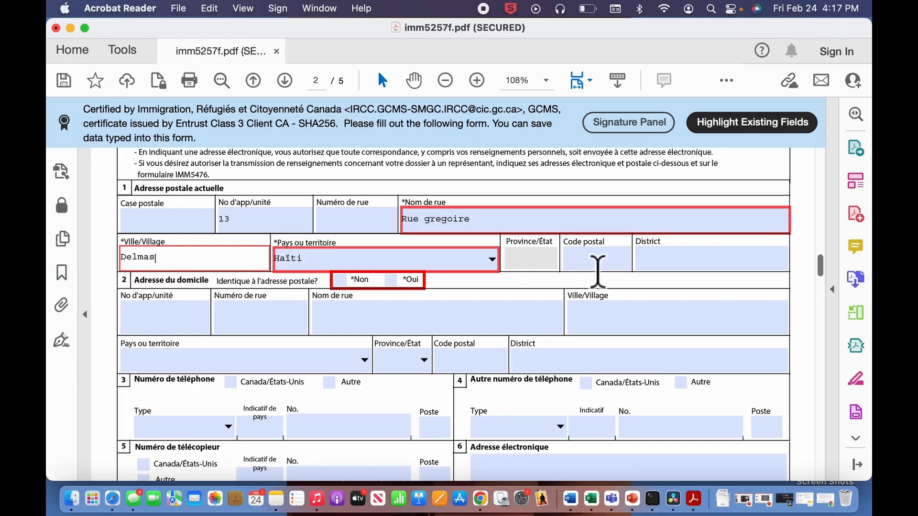
pyautogui.click(597, 266)
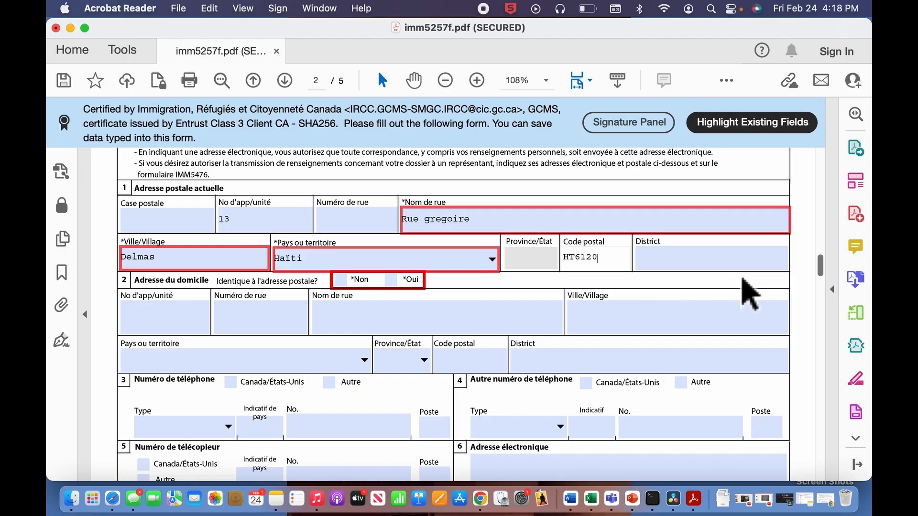
pyautogui.scroll(-2, 454, 352)
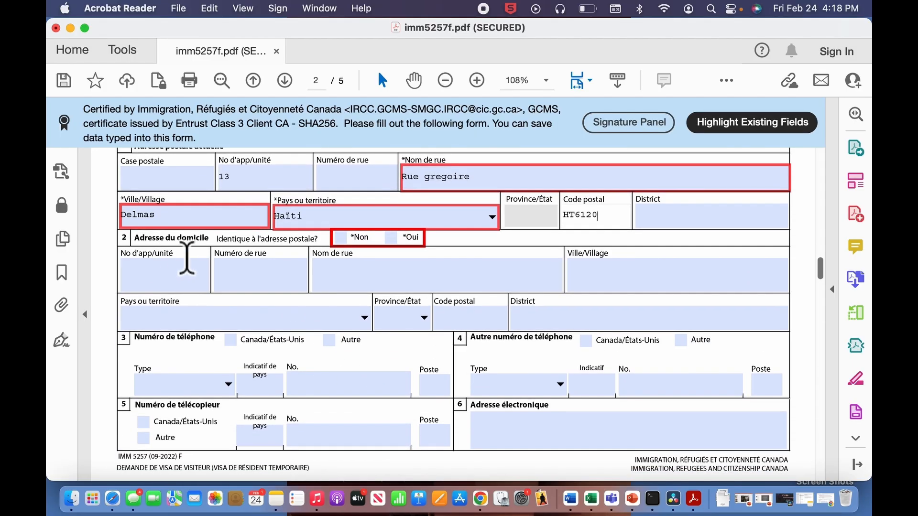
# - Mark the home address as identical, and add a Cellulaire phone with country code 509
pyautogui.click(404, 238)
pyautogui.scroll(-5, 236, 263)
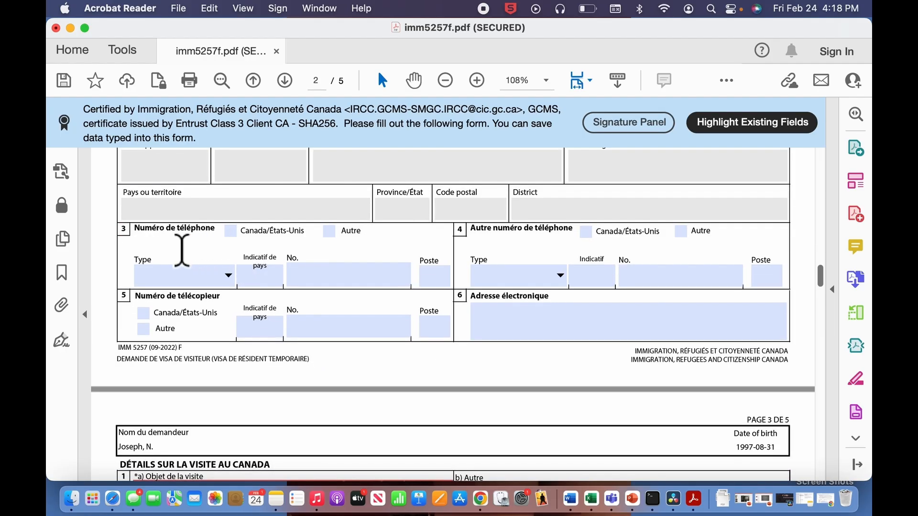
pyautogui.click(329, 232)
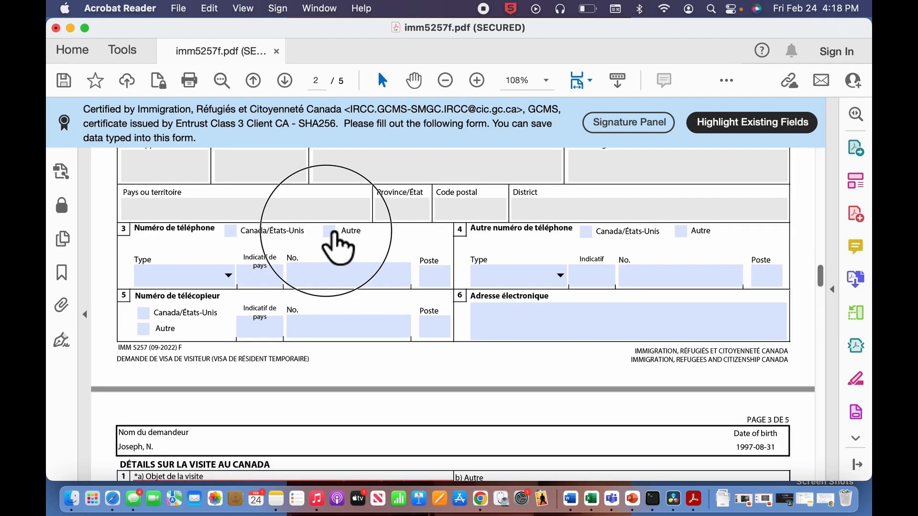
pyautogui.click(228, 276)
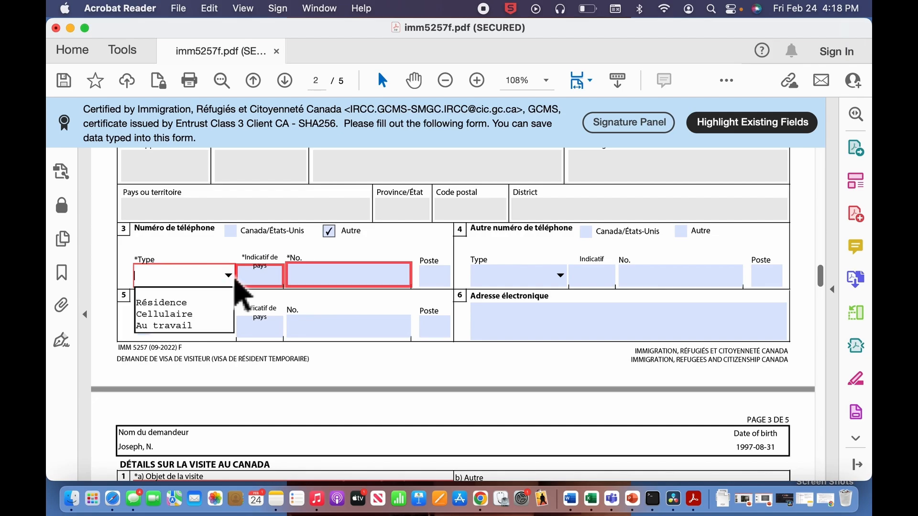
pyautogui.click(211, 314)
pyautogui.click(273, 275)
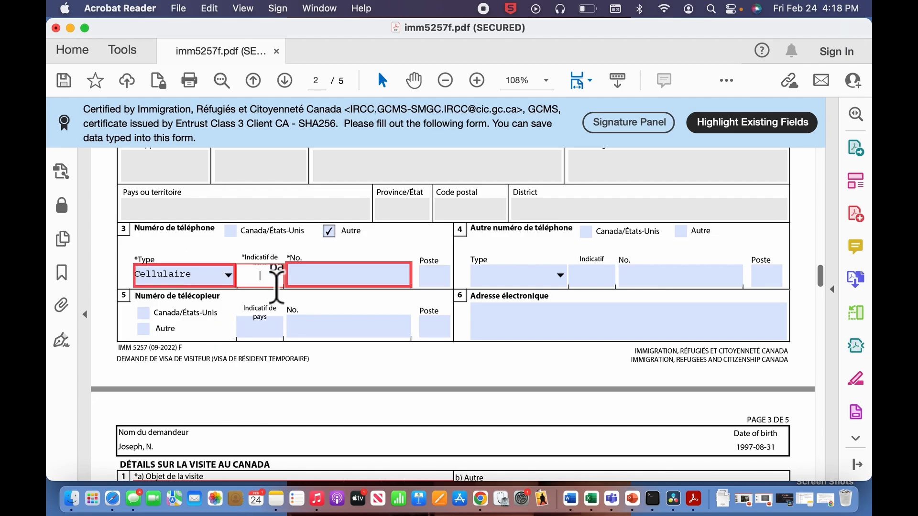
pyautogui.write('509')
pyautogui.press('Tab')
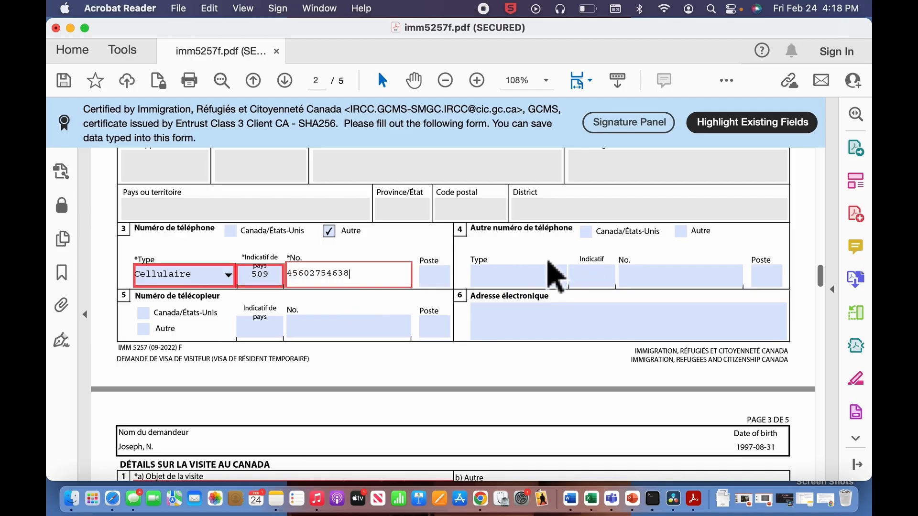
# - Leave the alternate phone unset and begin entering the e-mail address
pyautogui.click(691, 233)
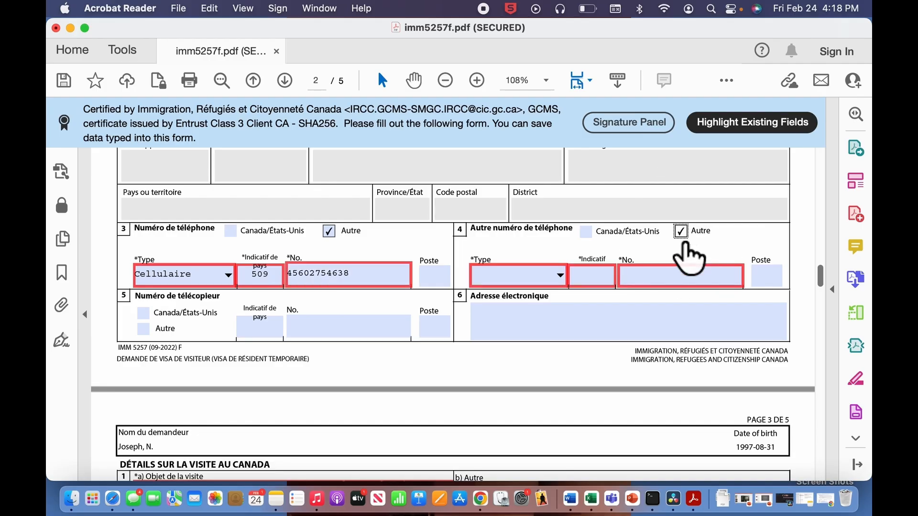
pyautogui.click(691, 234)
pyautogui.scroll(-2, 692, 234)
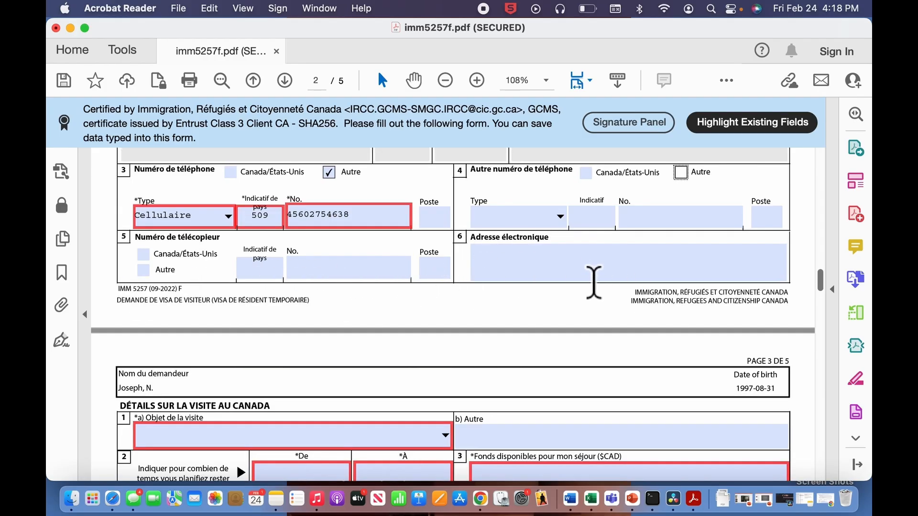
pyautogui.click(528, 276)
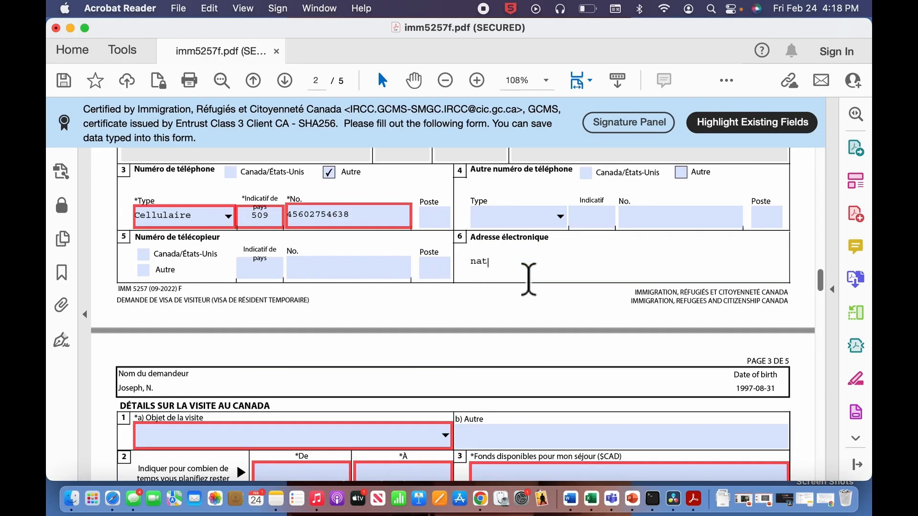
# - Choose Autre as the visit purpose and describe it as 'Participier a une formation'
pyautogui.scroll(-5, 528, 279)
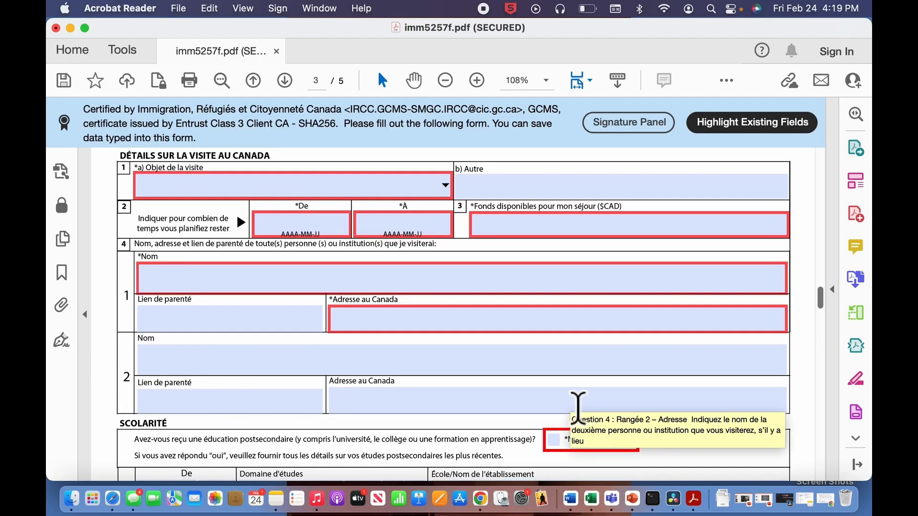
pyautogui.scroll(1, 399, 292)
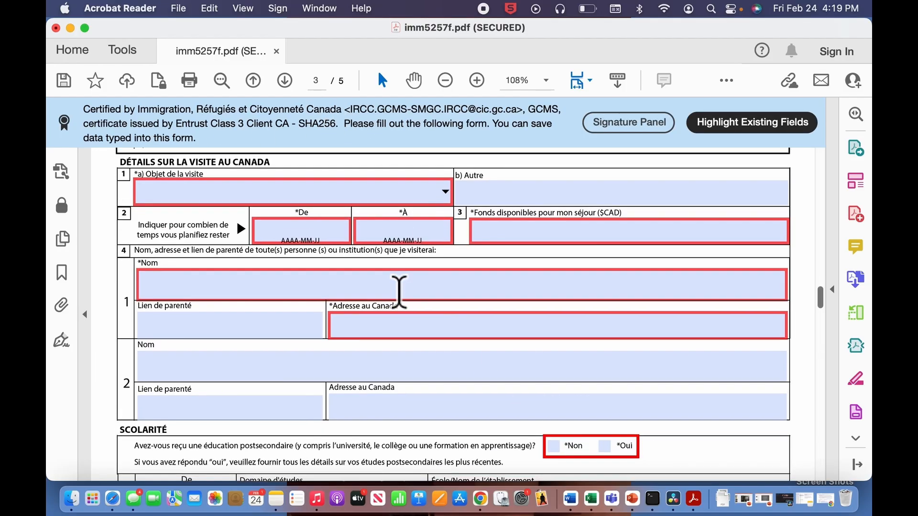
pyautogui.click(443, 217)
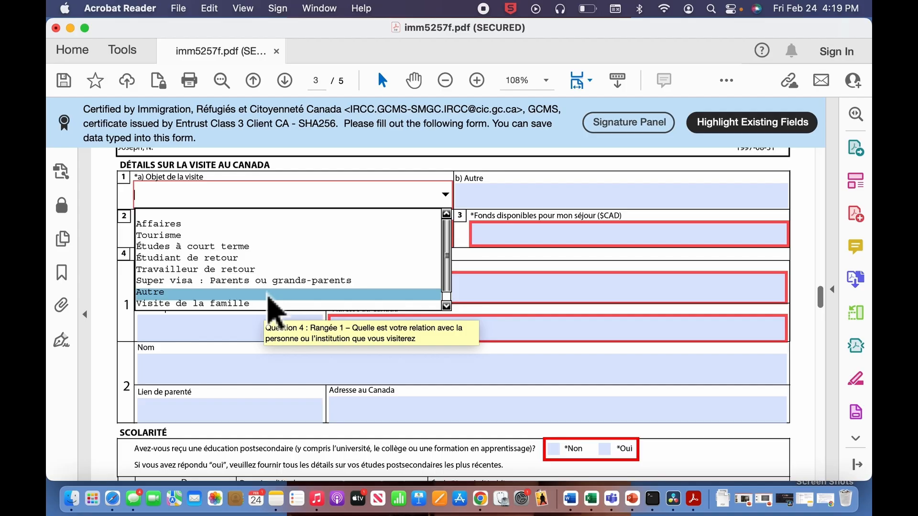
pyautogui.click(267, 293)
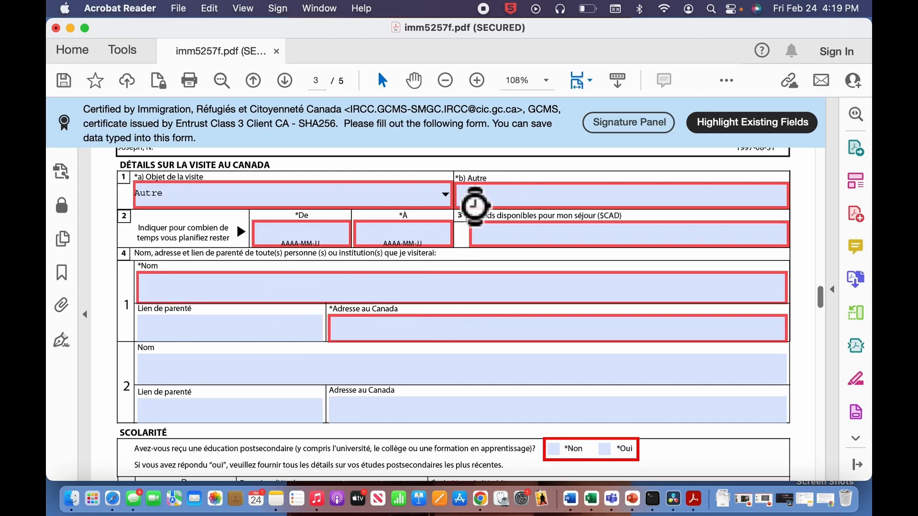
pyautogui.click(541, 206)
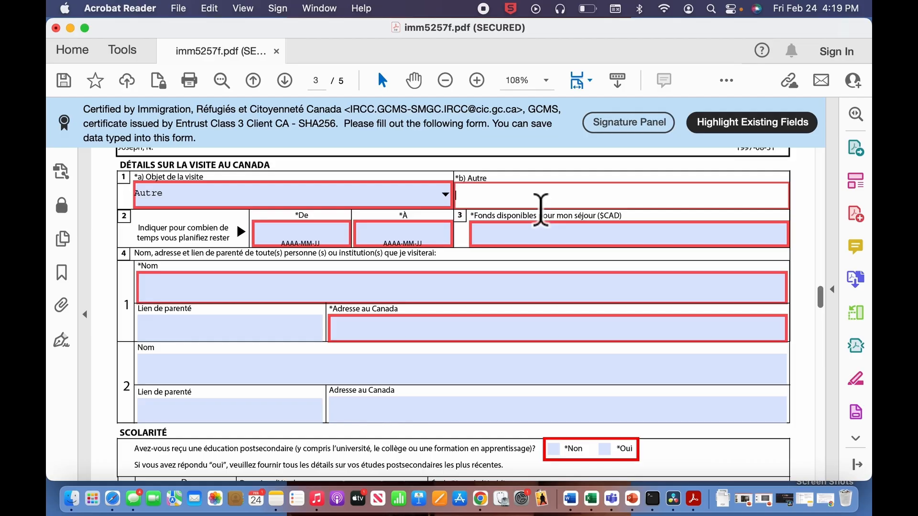
pyautogui.write('Participier a une formation')
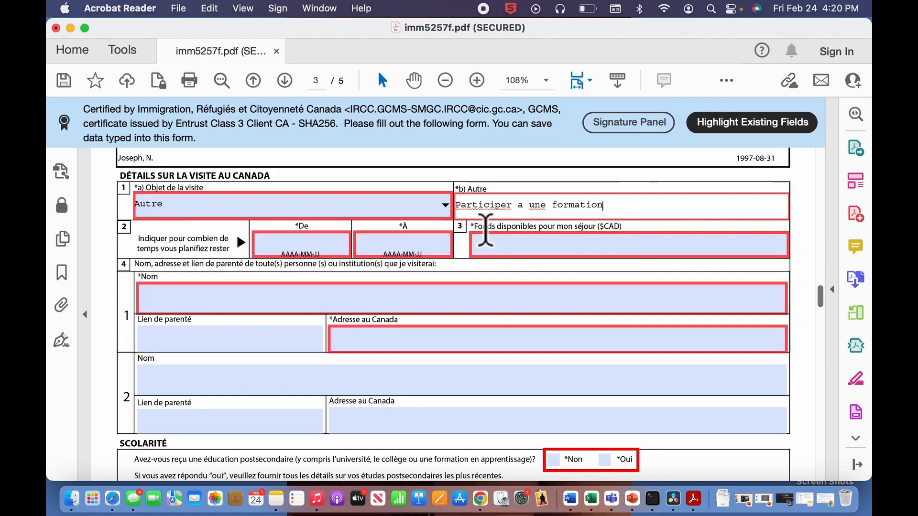
pyautogui.scroll(-1, 531, 339)
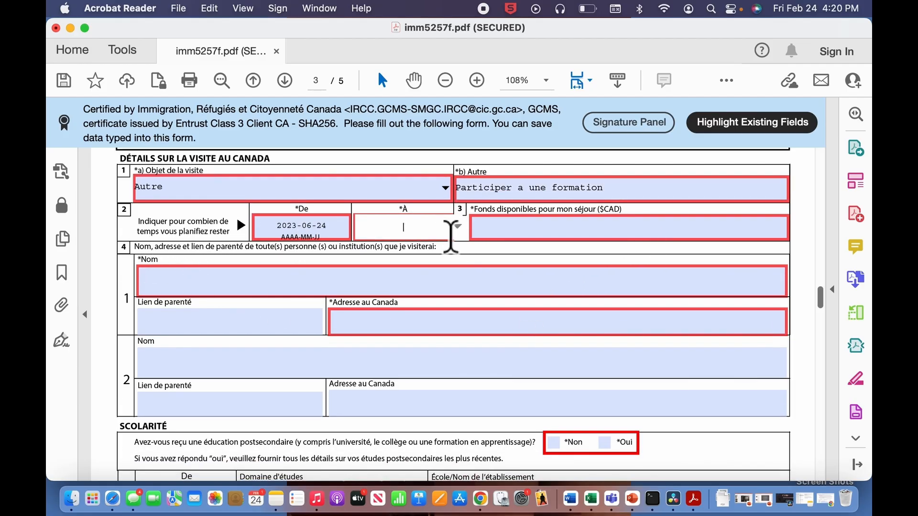
# - Enter 2023-07-24 as the stay's end date and 3 500 $ as available funds
pyautogui.write('20')
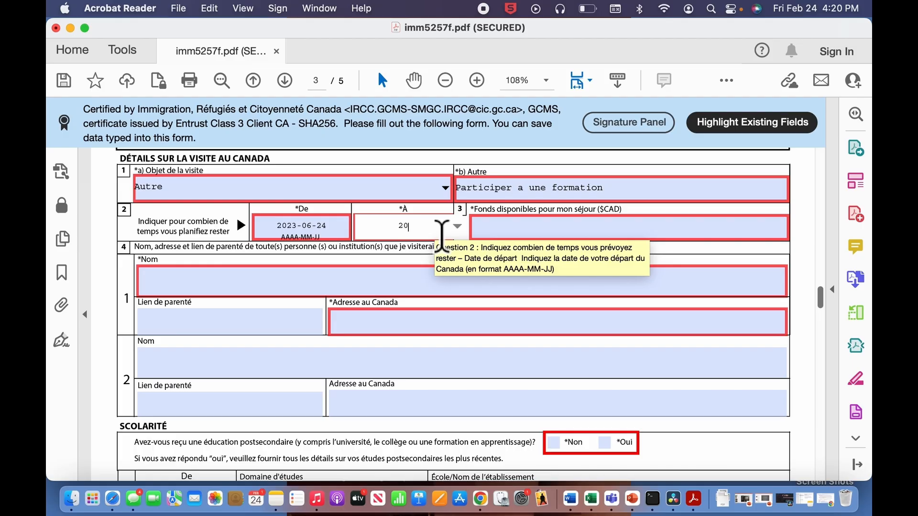
pyautogui.write('23-07-24')
pyautogui.click(635, 231)
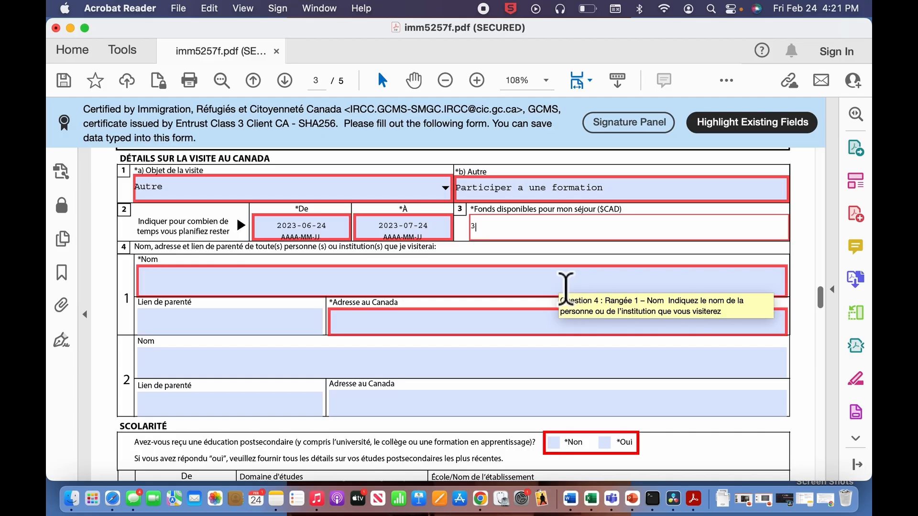
pyautogui.write('500')
pyautogui.click(272, 295)
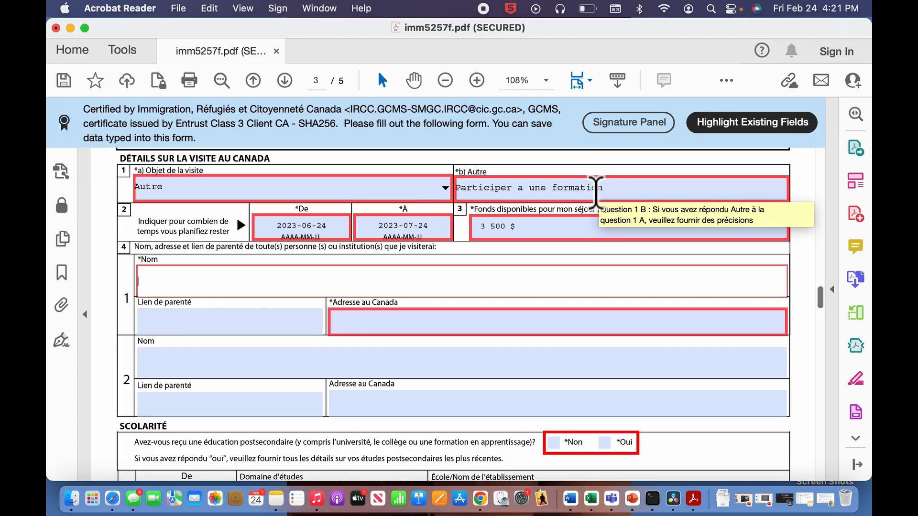
# - Enter the first contact's name, relationship 'Belle soeur' and address in Canada
pyautogui.scroll(-3, 502, 288)
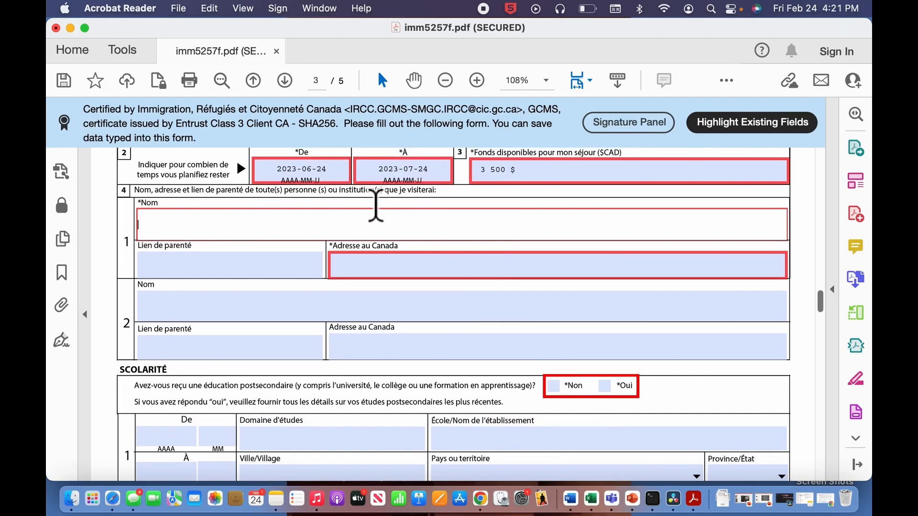
pyautogui.scroll(-1, 444, 207)
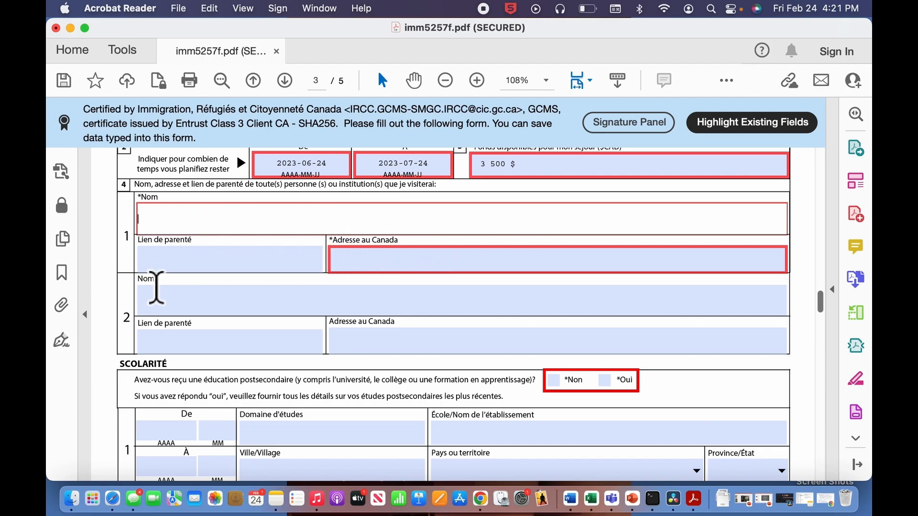
pyautogui.scroll(-2, 324, 293)
pyautogui.scroll(3, 324, 300)
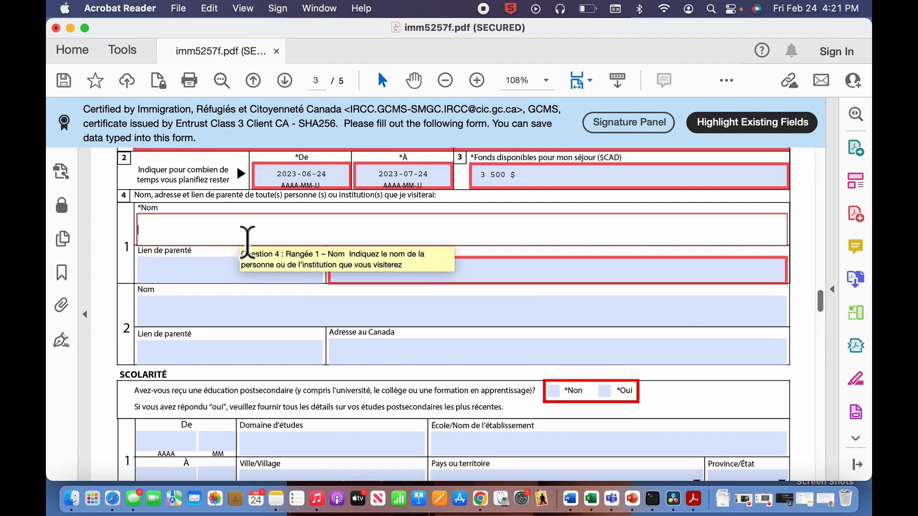
pyautogui.press('Tab')
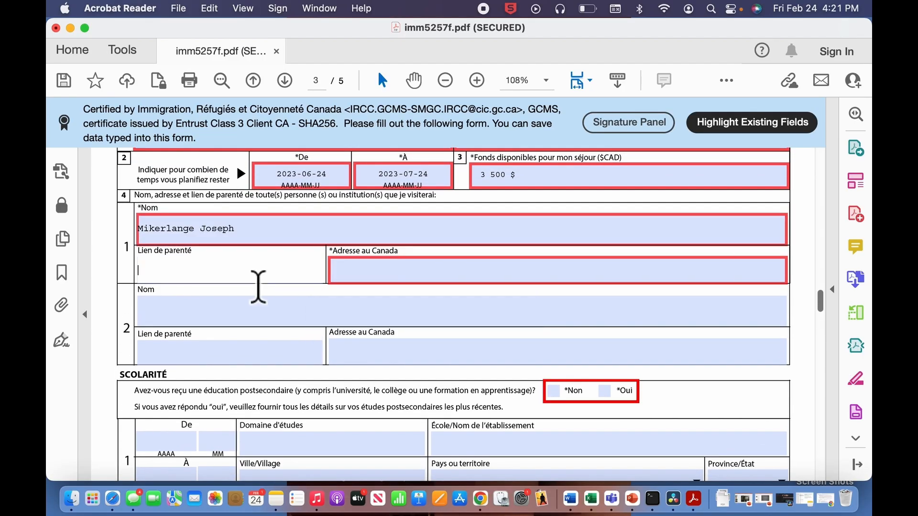
pyautogui.write('Belle soeur')
pyautogui.click(422, 281)
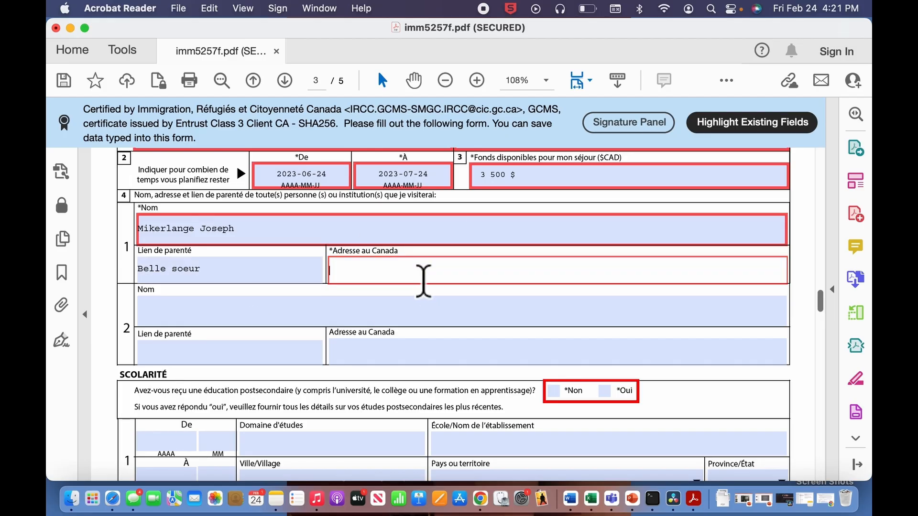
pyautogui.write('jcvlknvslkb l s,m')
pyautogui.scroll(-2, 254, 332)
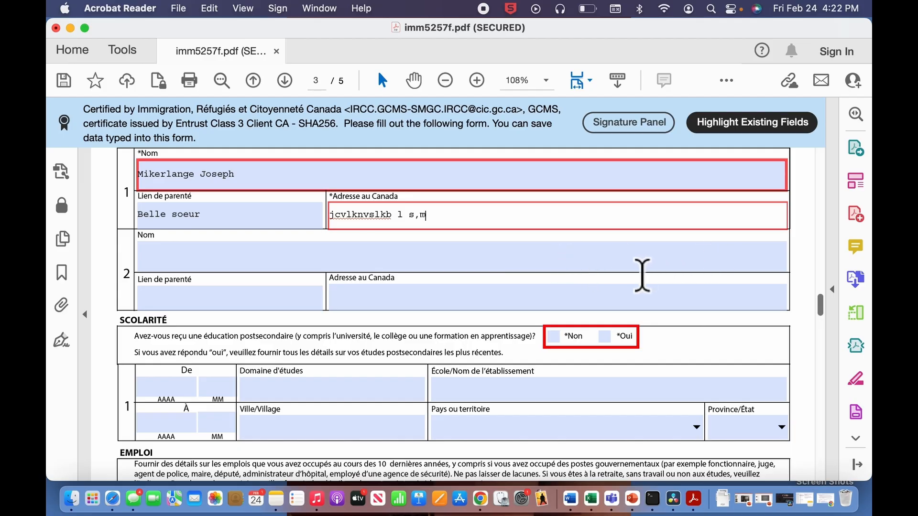
pyautogui.scroll(-2, 266, 263)
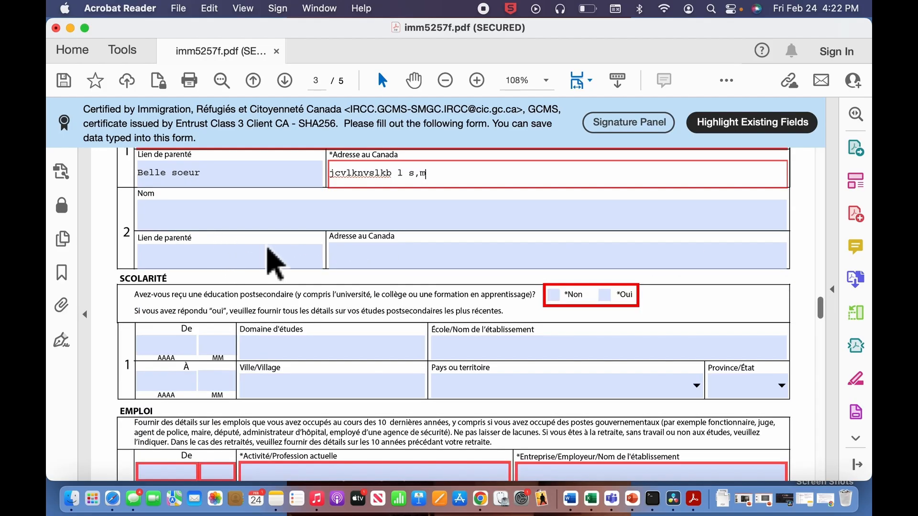
pyautogui.scroll(3, 273, 262)
# - Add the second contact ENAP with relationship 'Aucun' and its address
pyautogui.click(265, 287)
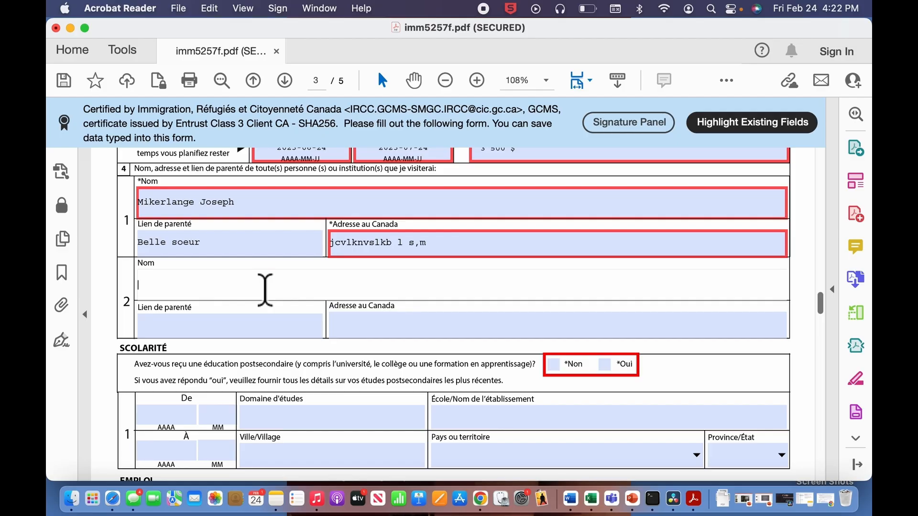
pyautogui.write('ENAP')
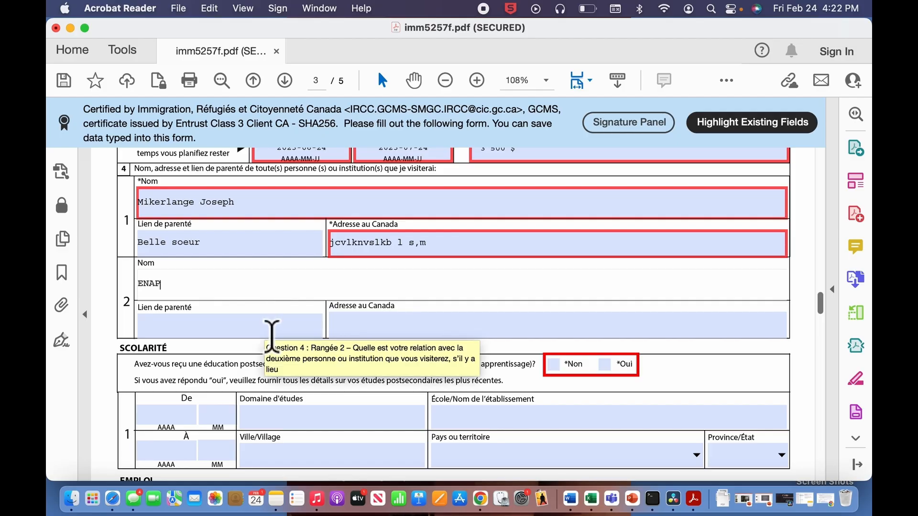
pyautogui.click(287, 337)
pyautogui.write('A')
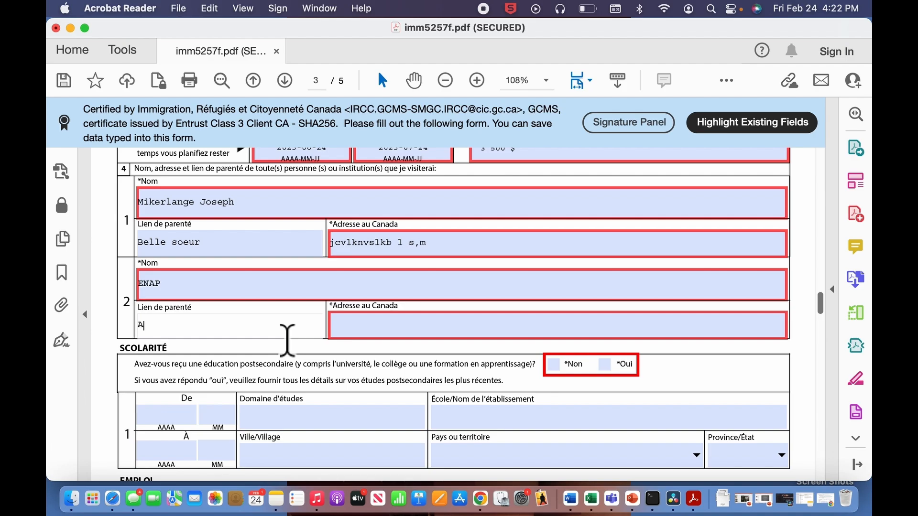
pyautogui.write('ucun')
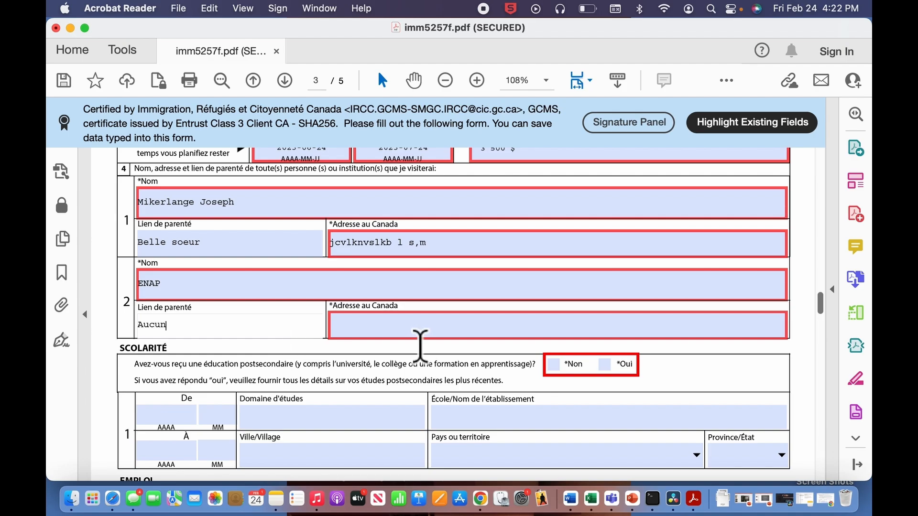
pyautogui.click(420, 340)
pyautogui.write('hhjsagfiewukjvks')
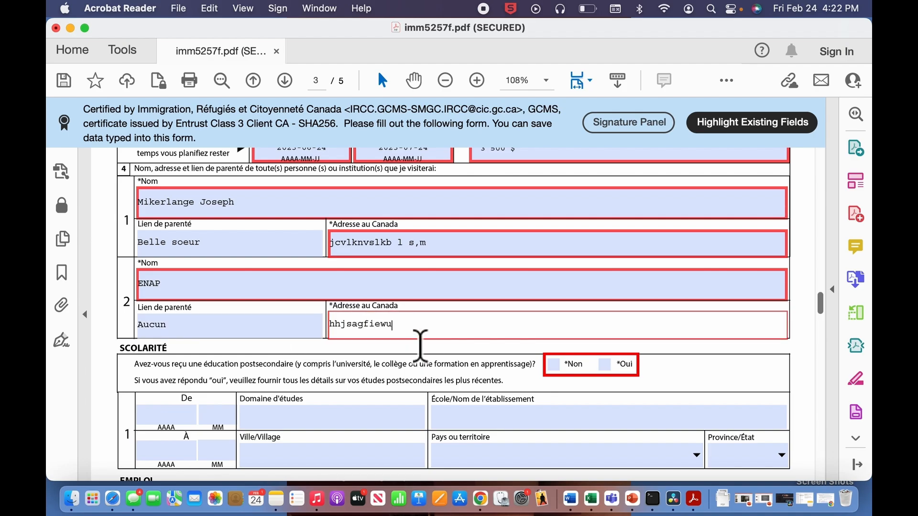
pyautogui.scroll(-3, 174, 215)
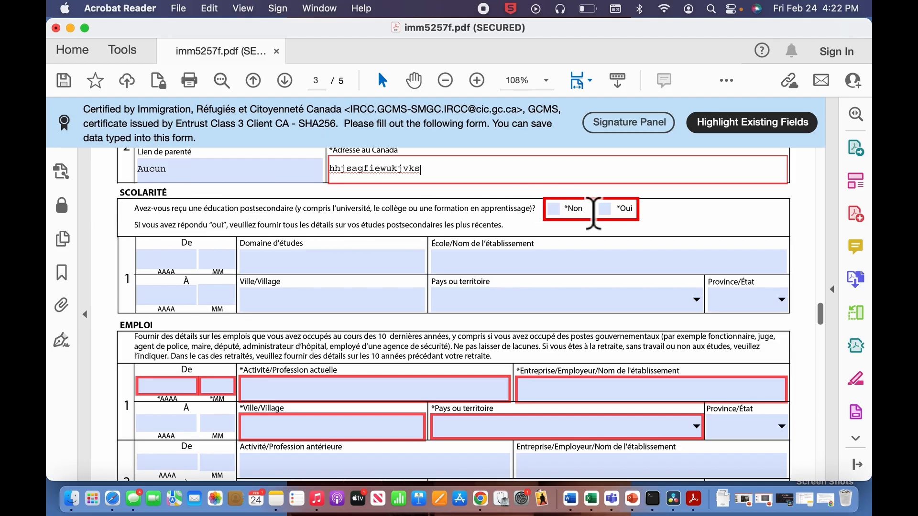
# - Answer Oui to postsecondary studies and enter start 2018-09, Sciences comptables, school IGC
pyautogui.click(611, 211)
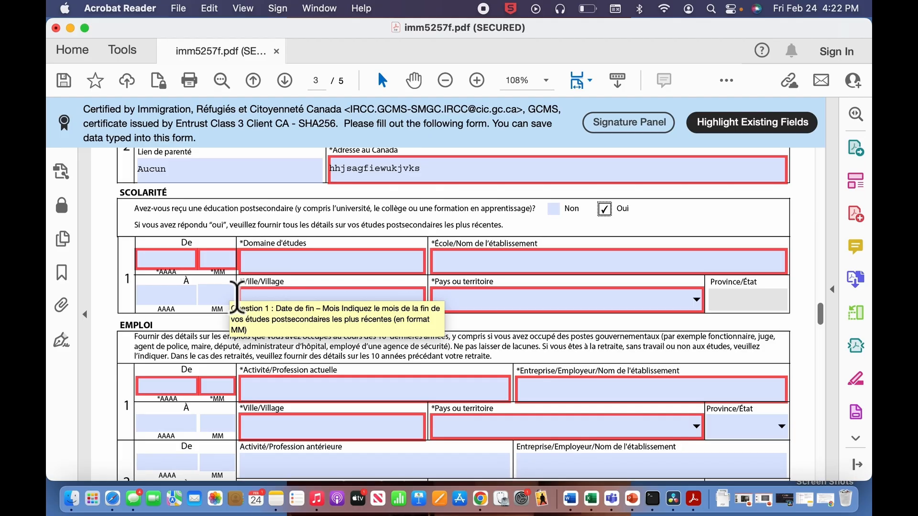
pyautogui.click(174, 260)
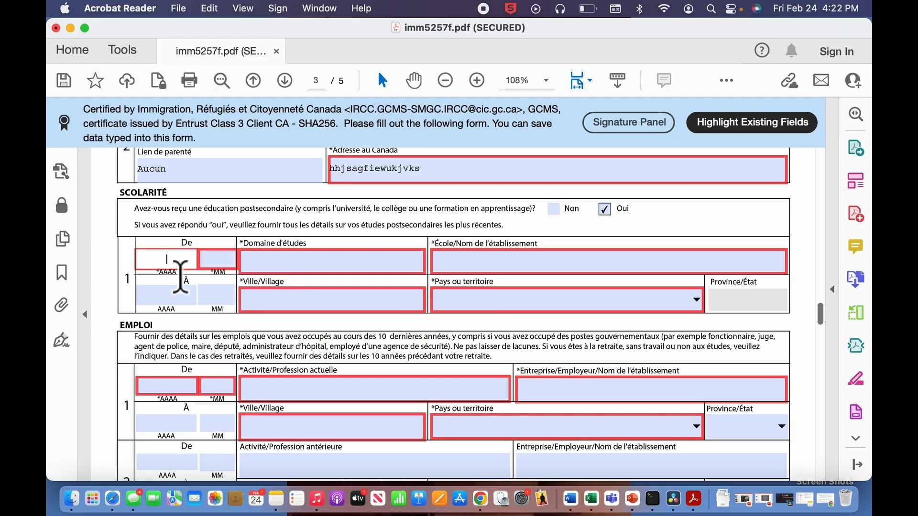
pyautogui.write('2020')
pyautogui.write('09')
pyautogui.click(272, 260)
pyautogui.write('Sc')
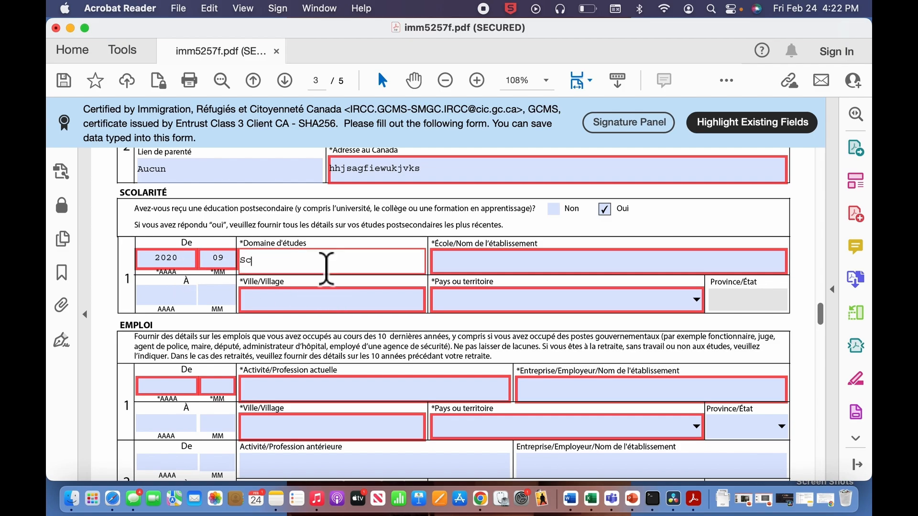
pyautogui.write('iences comptables')
pyautogui.click(527, 262)
pyautogui.write('IG')
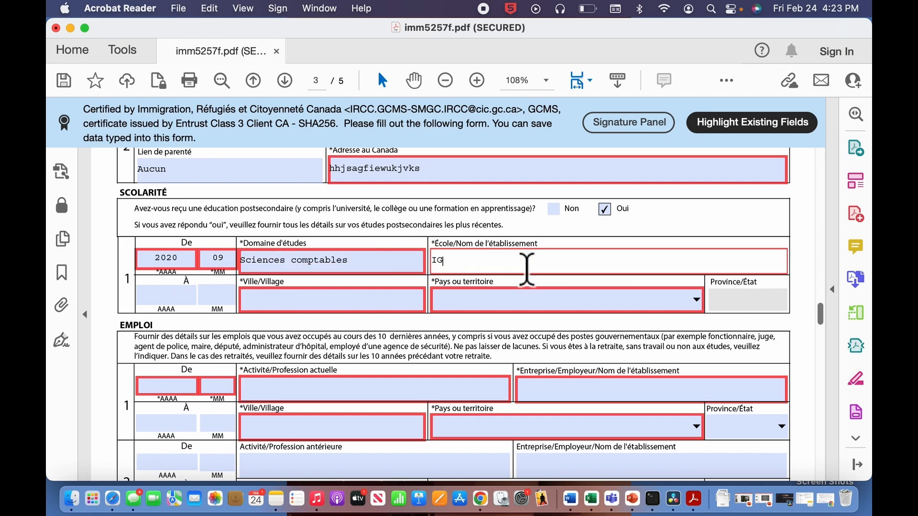
pyautogui.write('C')
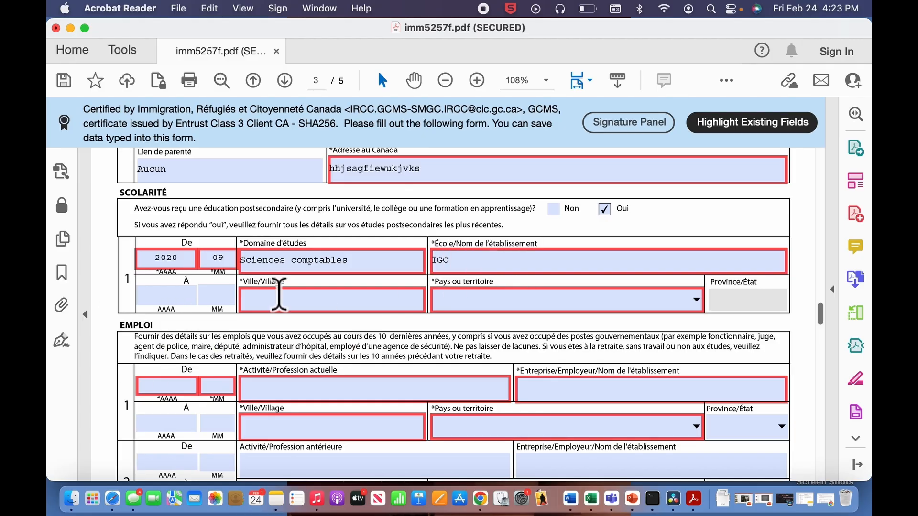
# - Enter end date 2022-06, city Canape vert and country Haïti for the studies
pyautogui.click(173, 301)
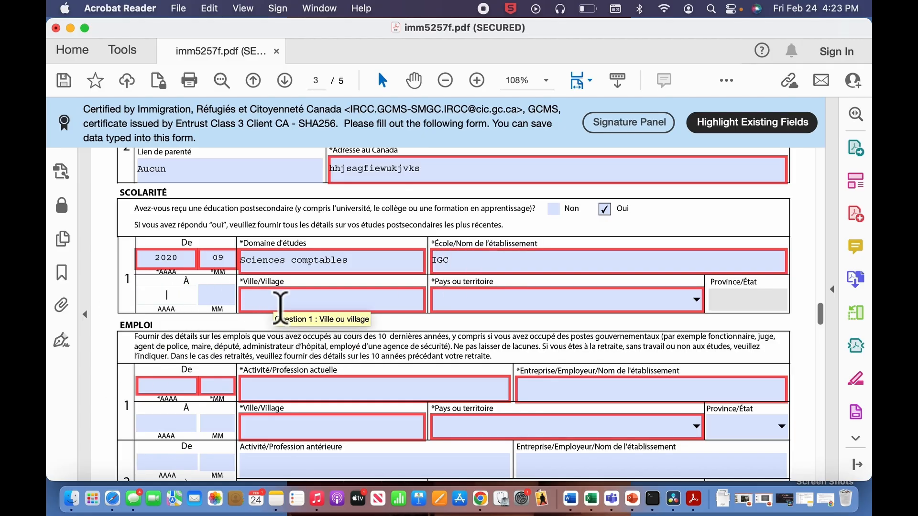
pyautogui.write('202')
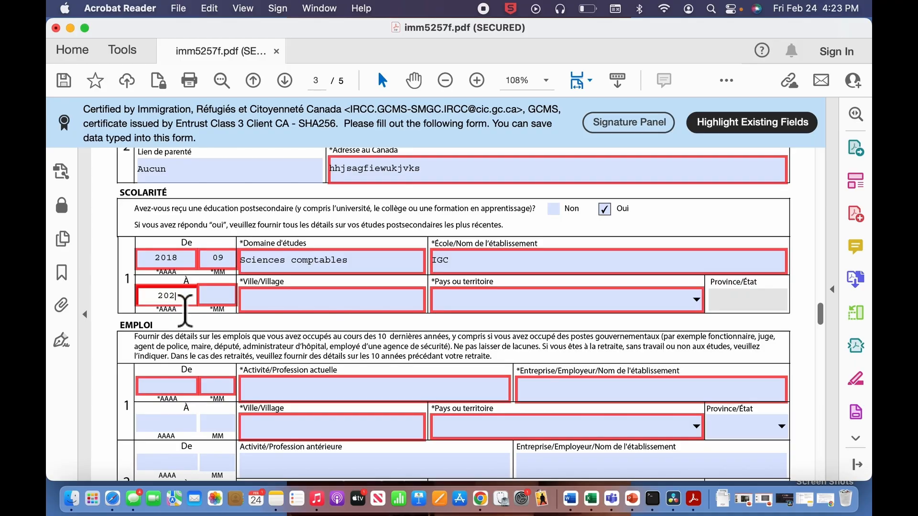
pyautogui.write('2')
pyautogui.write('06')
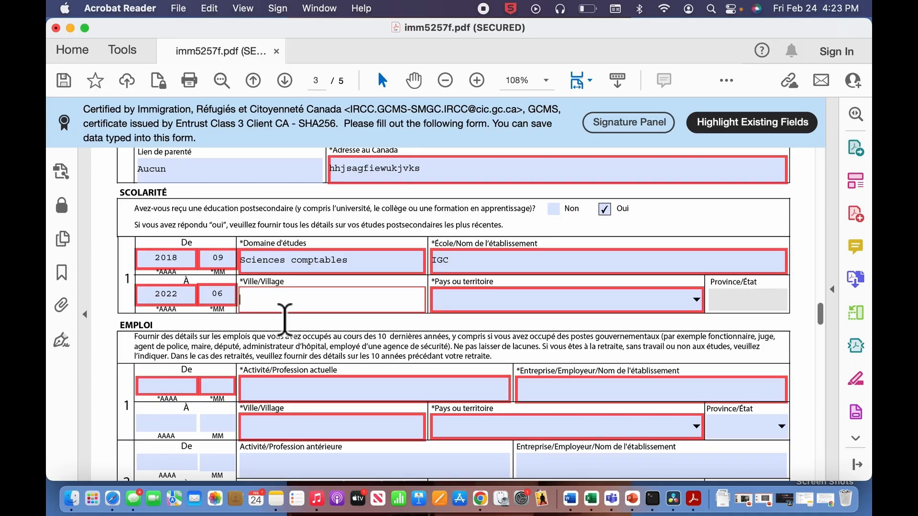
pyautogui.write('Canape vert')
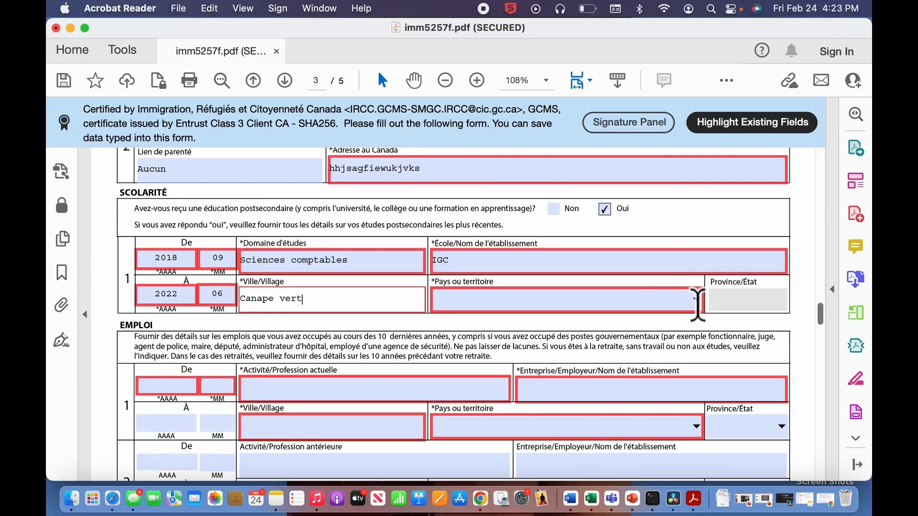
pyautogui.click(696, 300)
pyautogui.write('h')
pyautogui.scroll(-3, 515, 461)
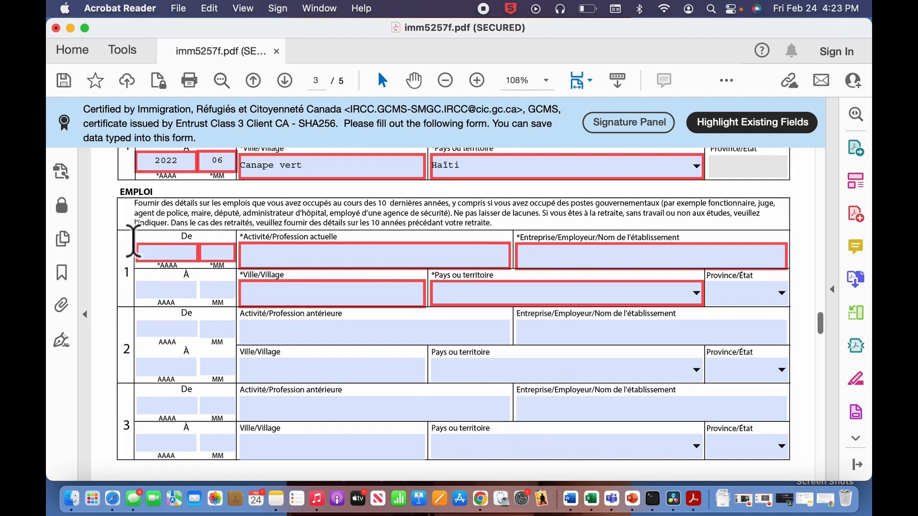
# - Scroll past the completed EMPLOI table to page 4's ANTÉCÉDENTS section
pyautogui.scroll(-1, 133, 241)
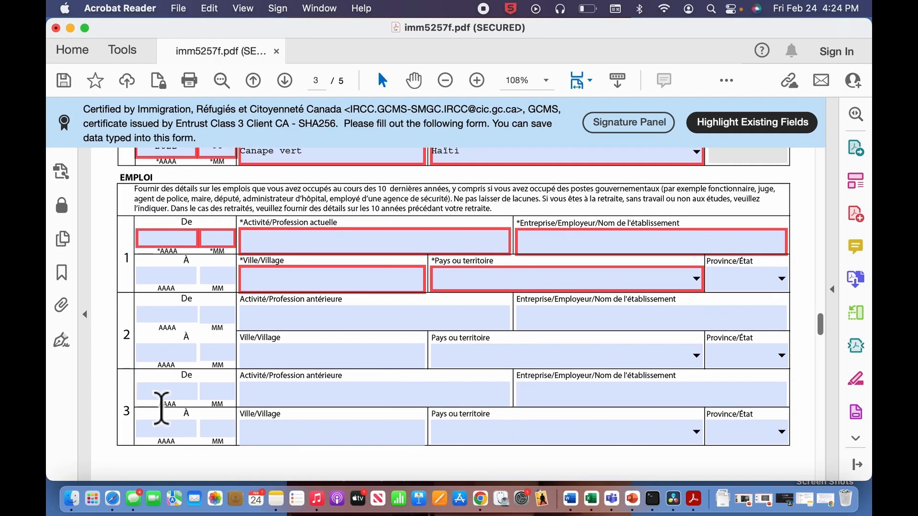
pyautogui.scroll(-3, 165, 416)
pyautogui.scroll(-1, 169, 428)
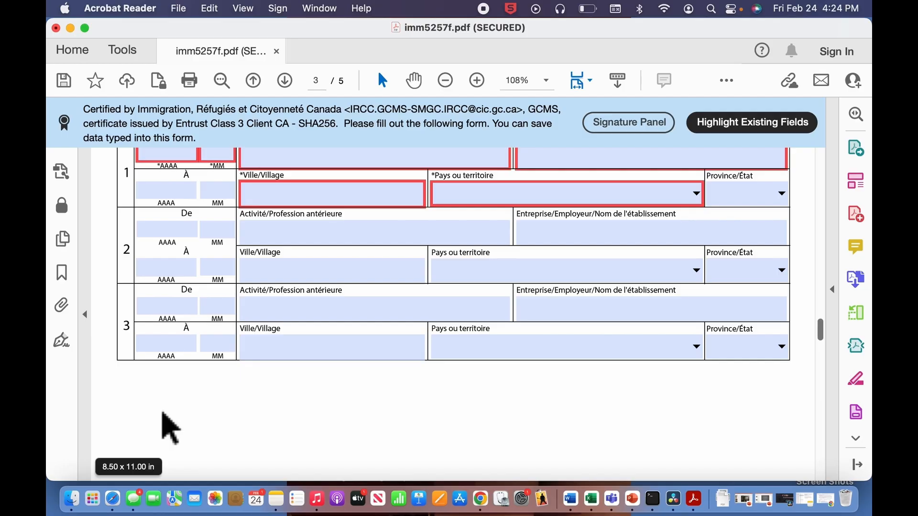
pyautogui.scroll(2, 170, 427)
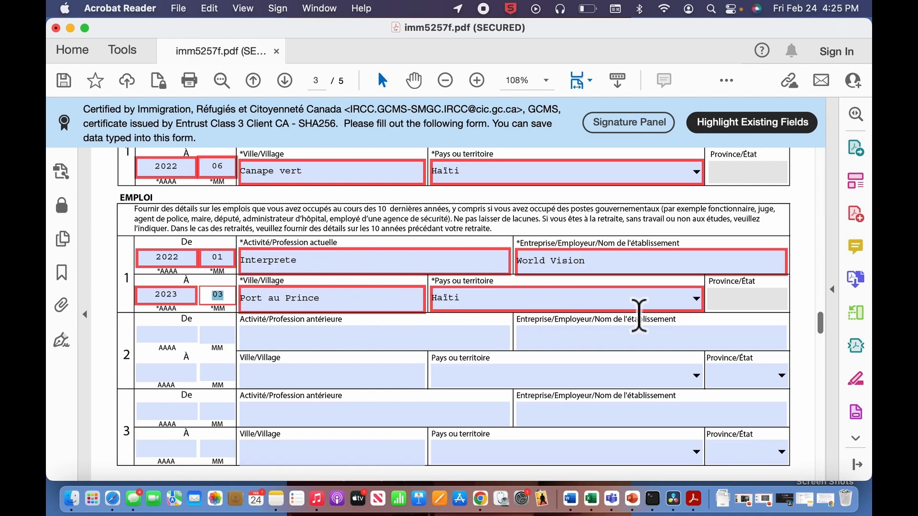
pyautogui.scroll(-2, 639, 316)
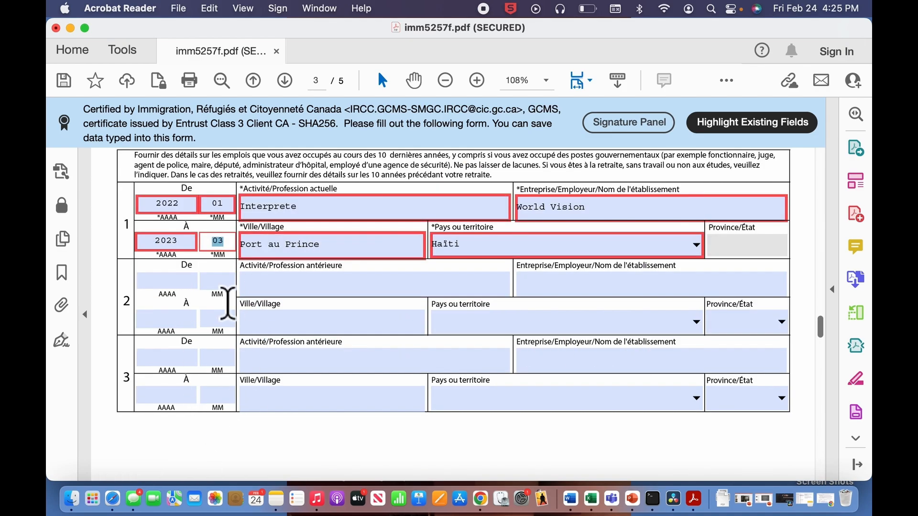
pyautogui.scroll(2, 228, 304)
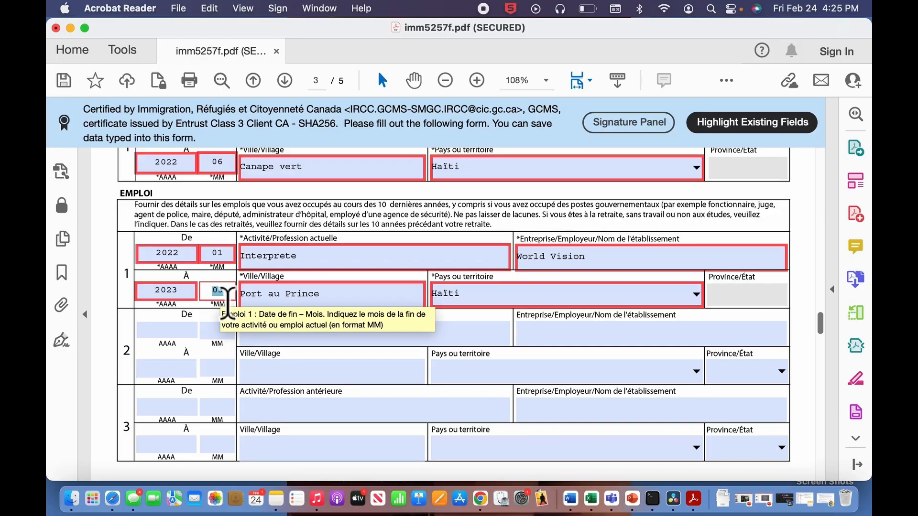
pyautogui.scroll(-10, 324, 410)
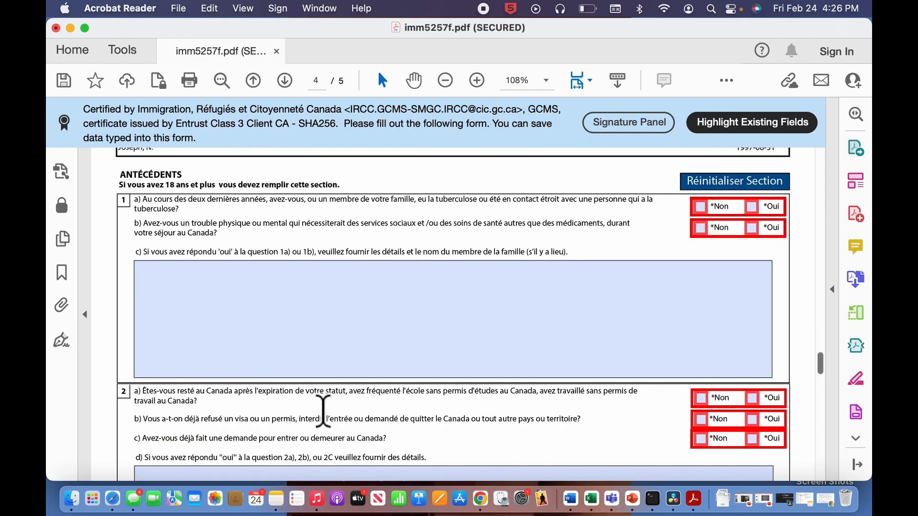
# - Answer Non to background questions 1a, 1b and 2a
pyautogui.scroll(1, 324, 410)
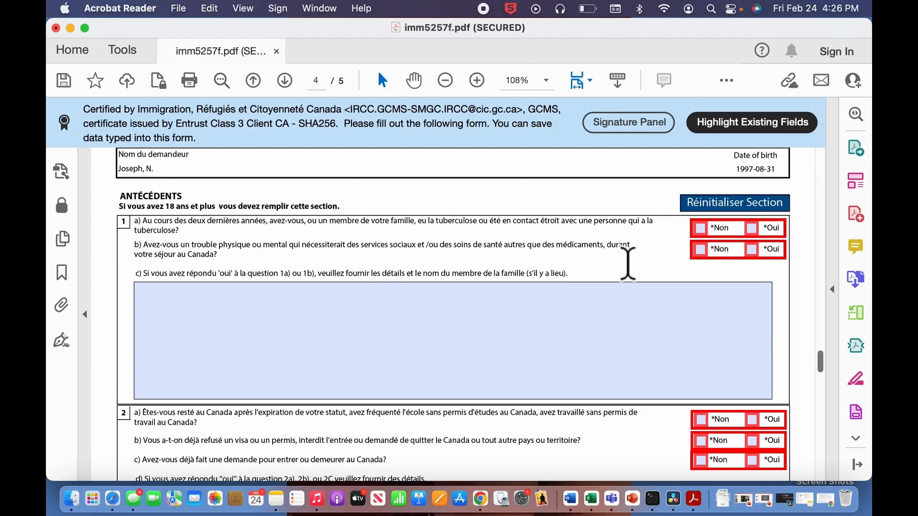
pyautogui.click(715, 231)
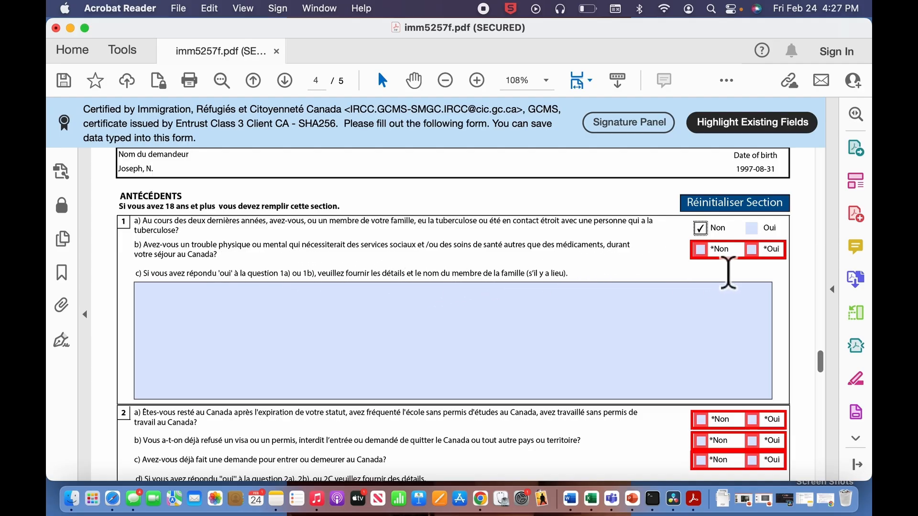
pyautogui.click(713, 253)
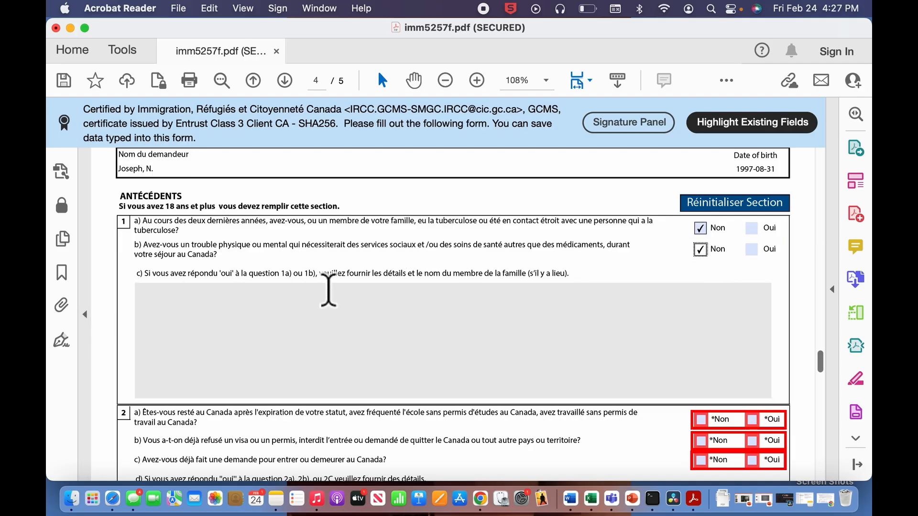
pyautogui.scroll(-3, 328, 377)
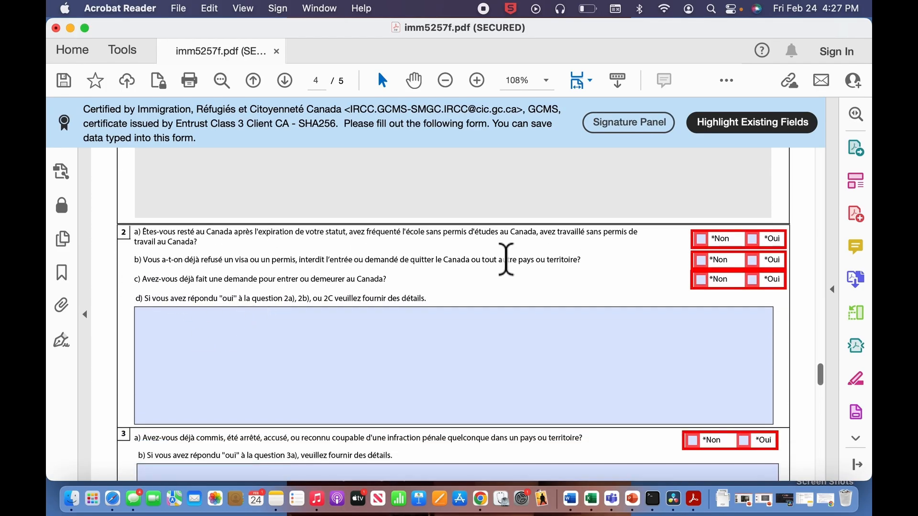
pyautogui.scroll(-1, 505, 260)
pyautogui.scroll(-1, 505, 259)
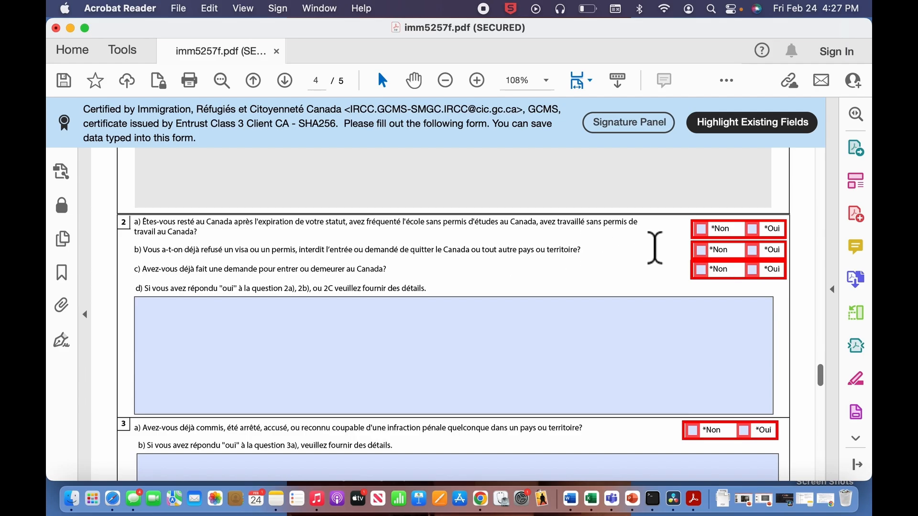
pyautogui.click(712, 233)
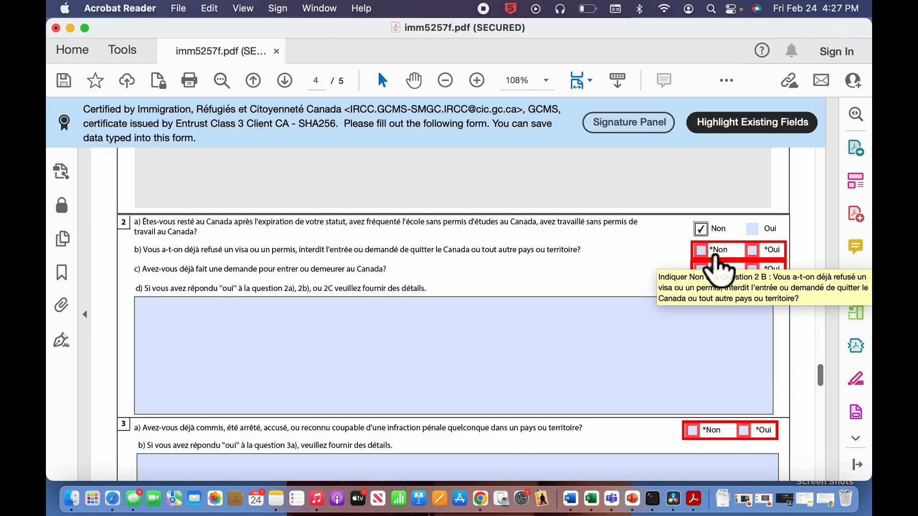
# - Answer Oui to prior refusal 2b and explain the 2014 USA visa refusal in 2d
pyautogui.click(715, 257)
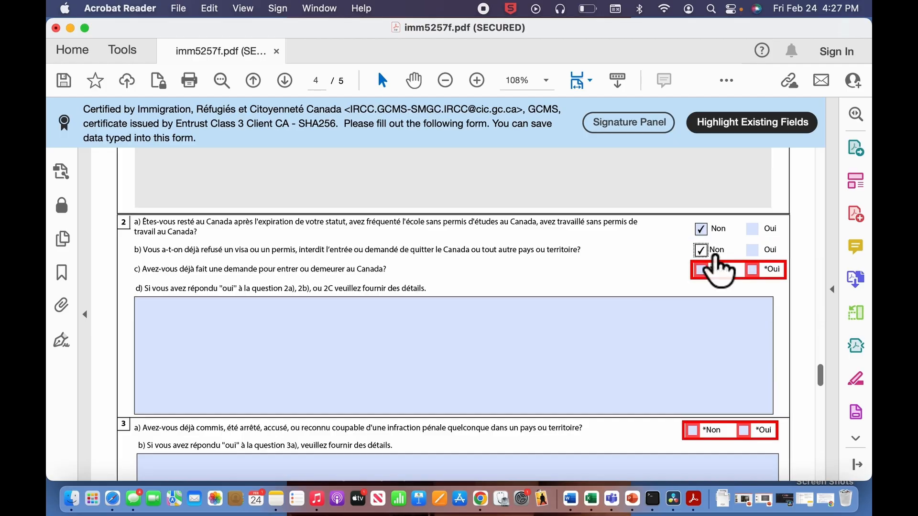
pyautogui.click(767, 250)
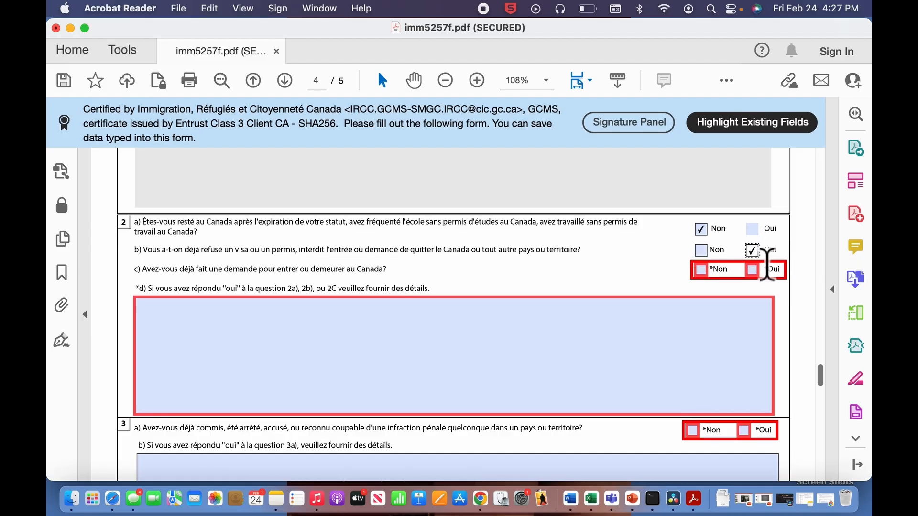
pyautogui.click(183, 343)
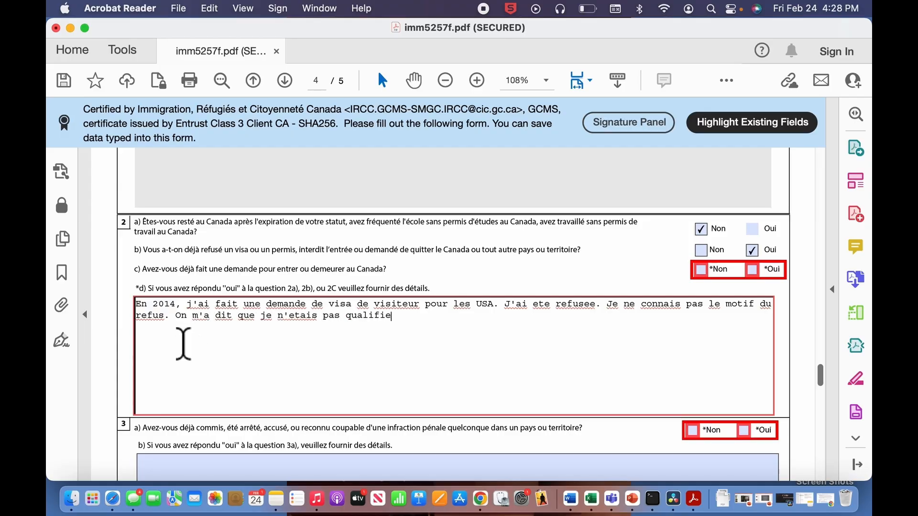
pyautogui.write('e pour.')
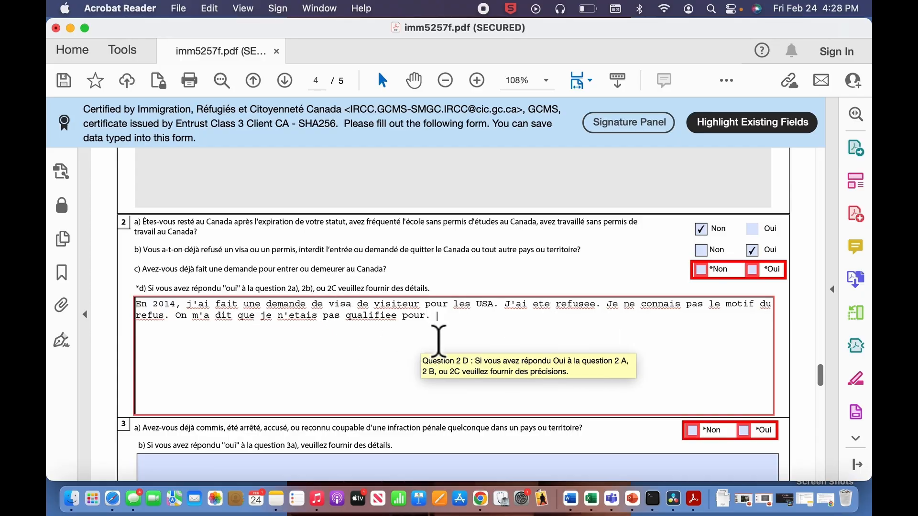
pyautogui.scroll(-5, 717, 382)
pyautogui.scroll(4, 717, 406)
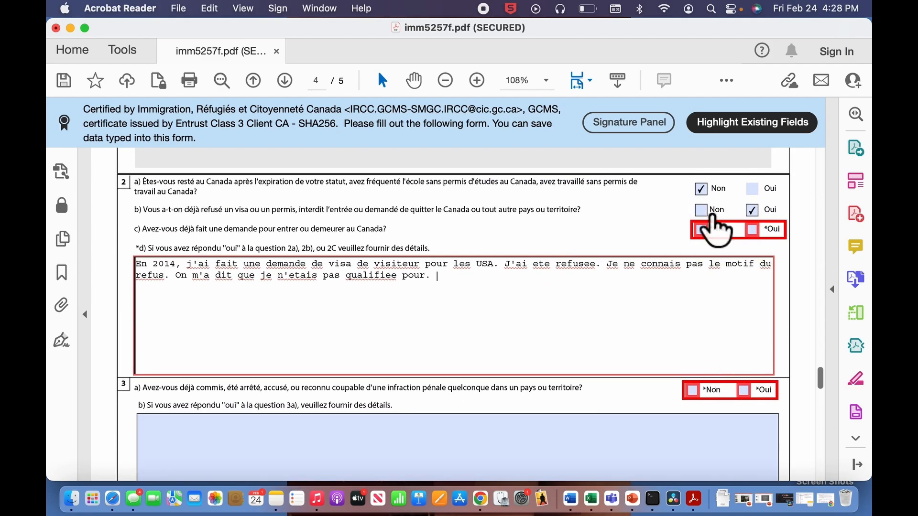
pyautogui.scroll(-3, 179, 299)
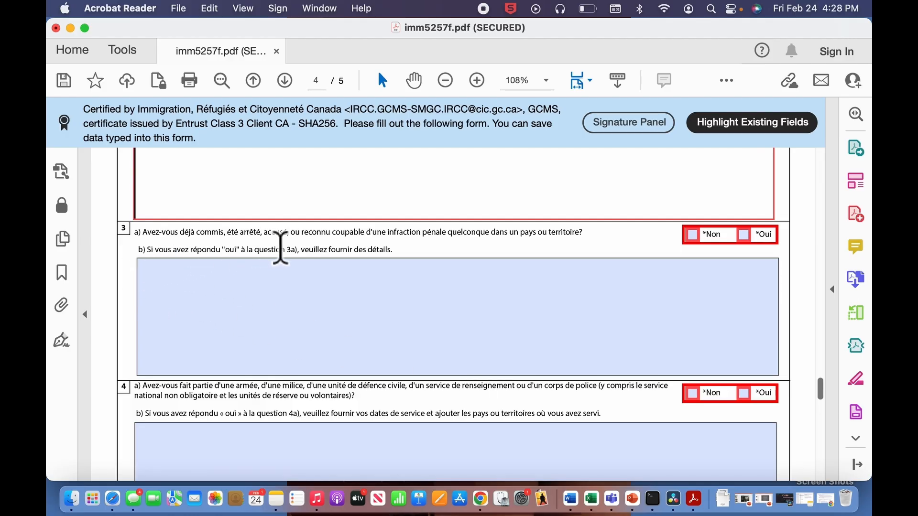
pyautogui.scroll(-1, 488, 273)
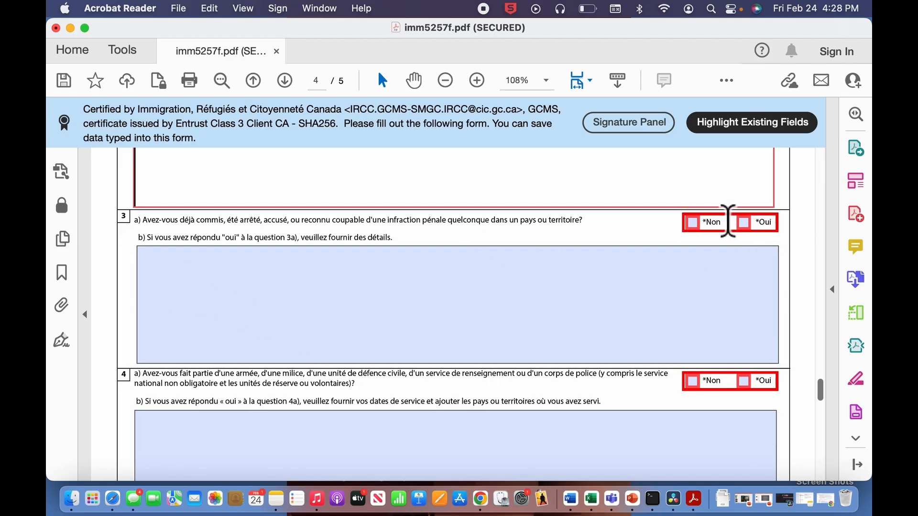
pyautogui.scroll(-5, 216, 315)
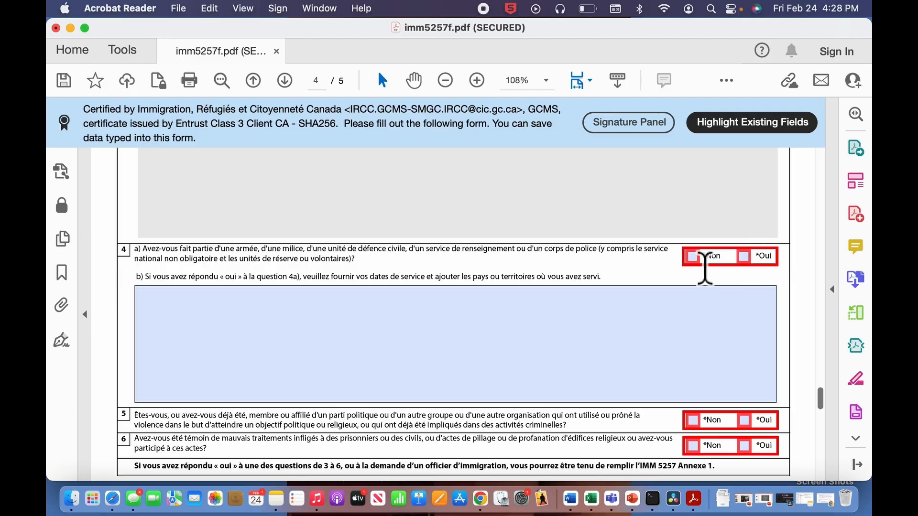
# - Answer Non to question 4 on military service, 5 on violent groups and 6 on mistreatment
pyautogui.click(692, 256)
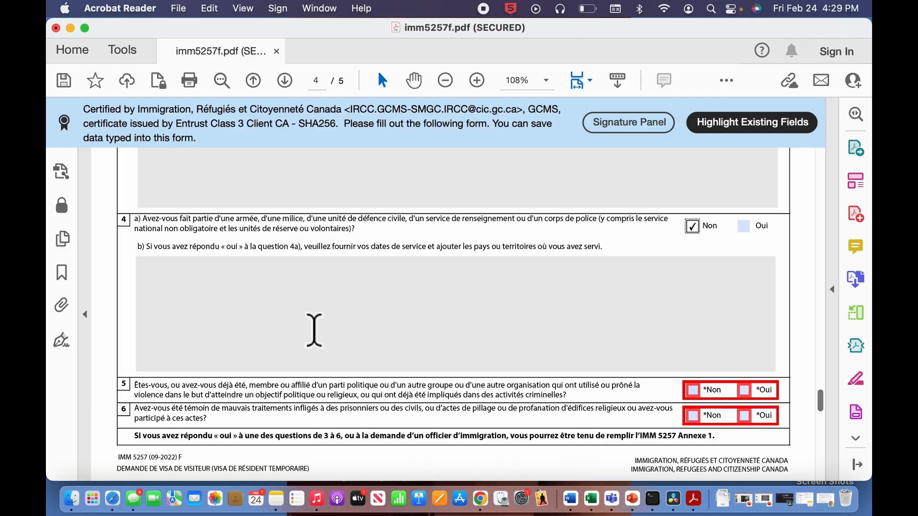
pyautogui.scroll(-5, 314, 329)
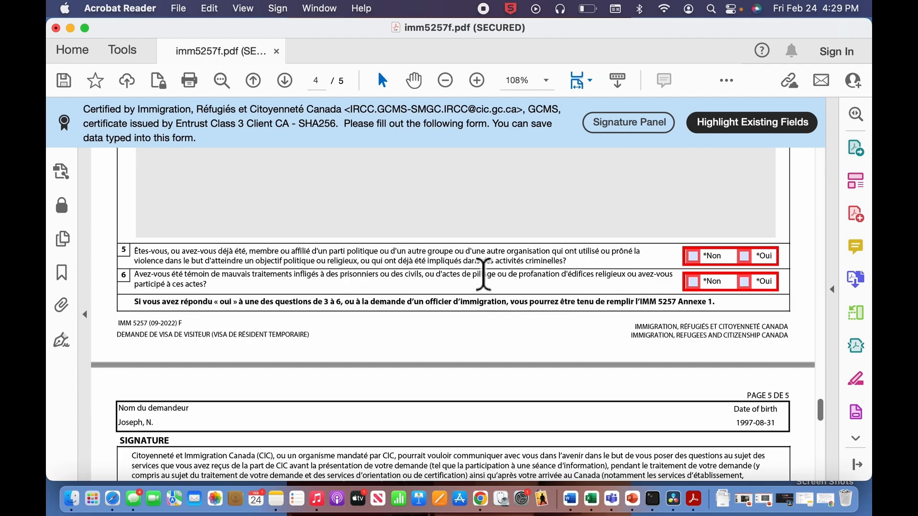
pyautogui.click(708, 264)
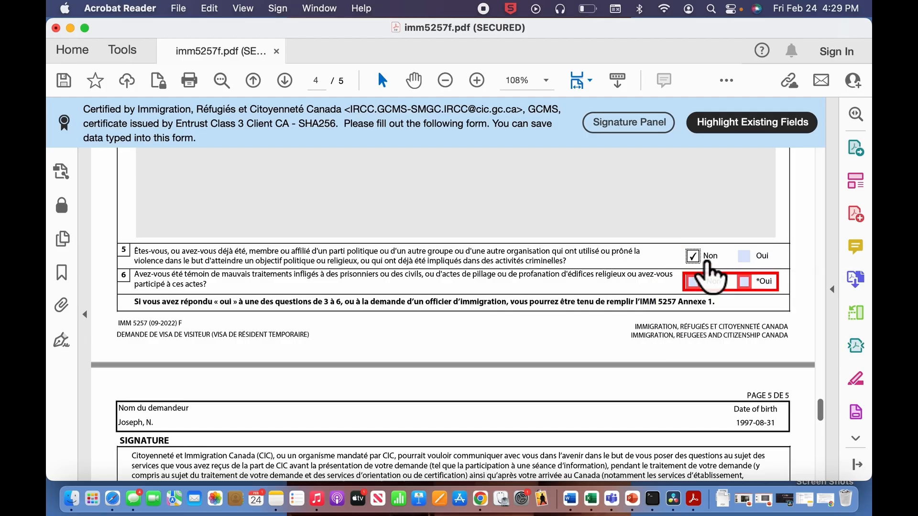
pyautogui.scroll(-2, 184, 317)
pyautogui.scroll(-1, 187, 327)
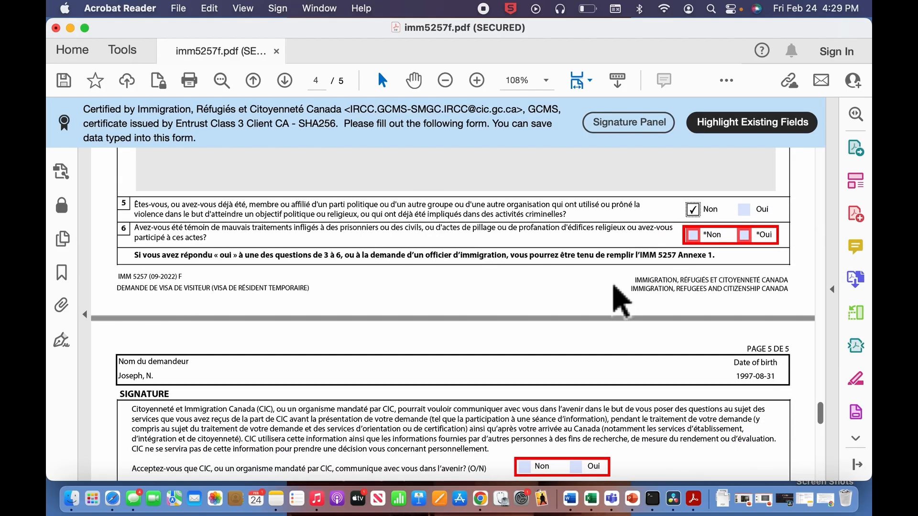
pyautogui.click(694, 235)
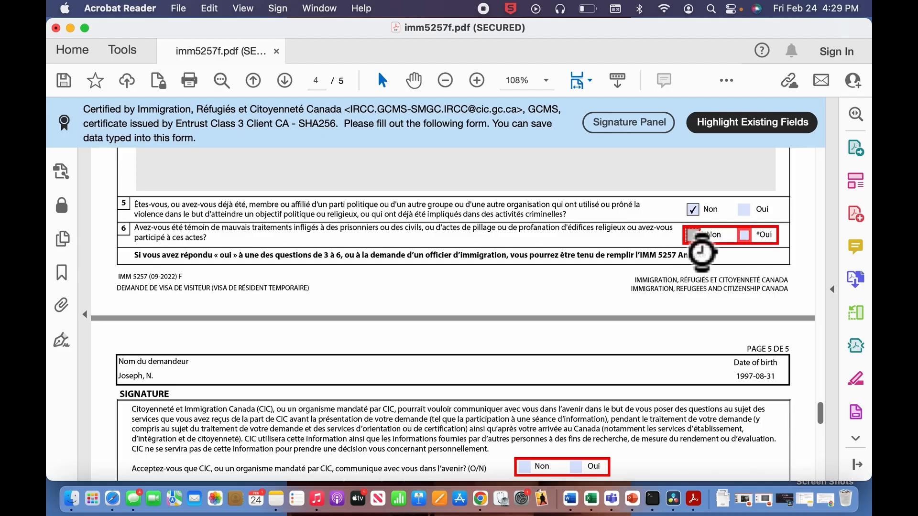
pyautogui.scroll(-10, 543, 348)
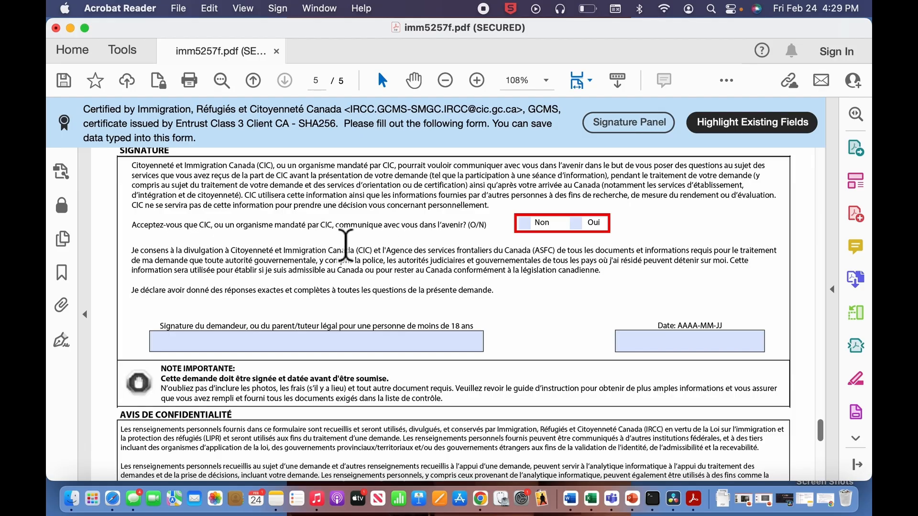
# - Agree that CIC may contact the applicant and enter the applicant's full name as the signature
pyautogui.click(576, 223)
pyautogui.scroll(-2, 487, 296)
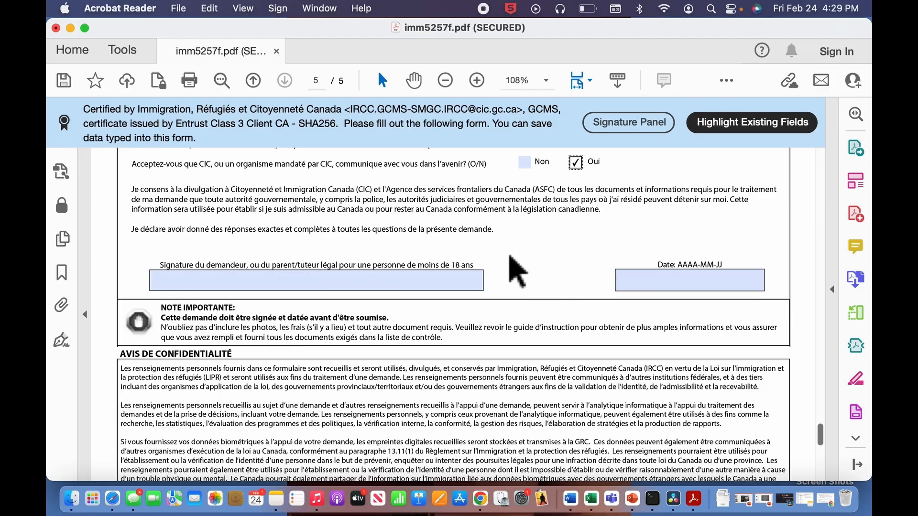
pyautogui.click(441, 286)
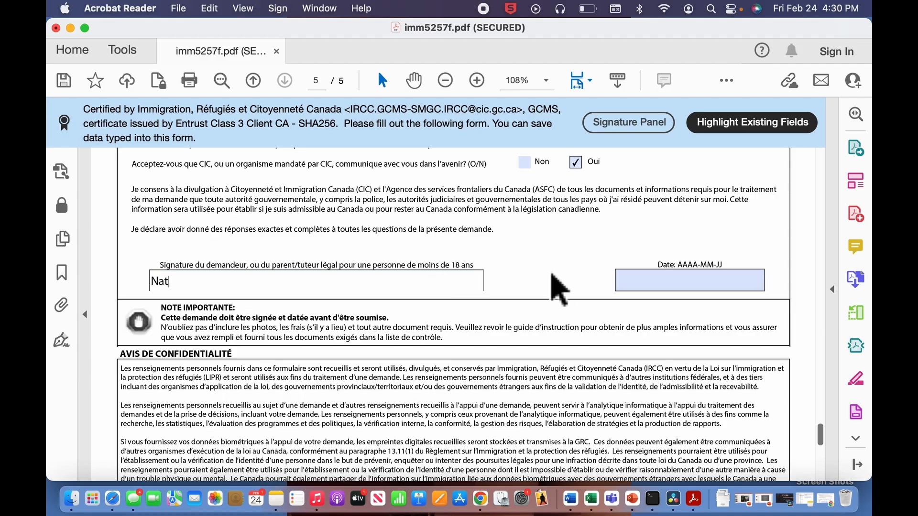
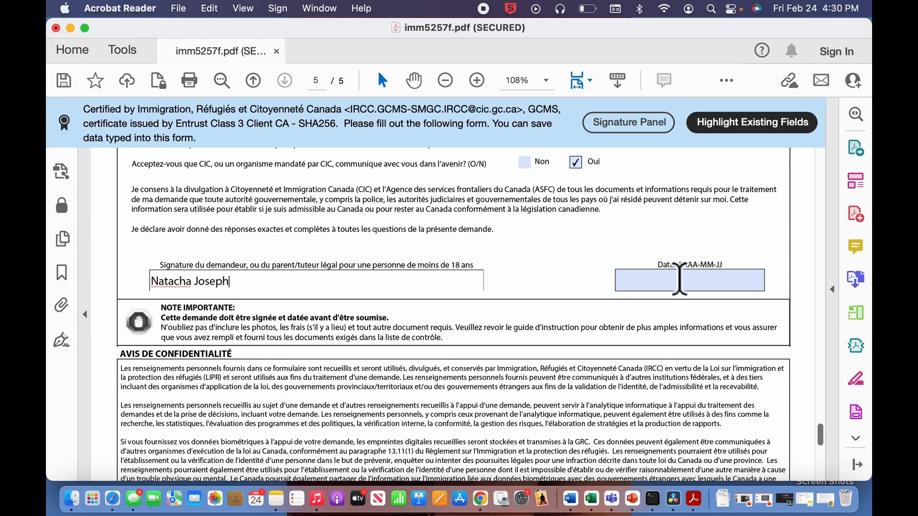
# - Set the signature date to 2023-02-24 from the date picker
pyautogui.click(687, 289)
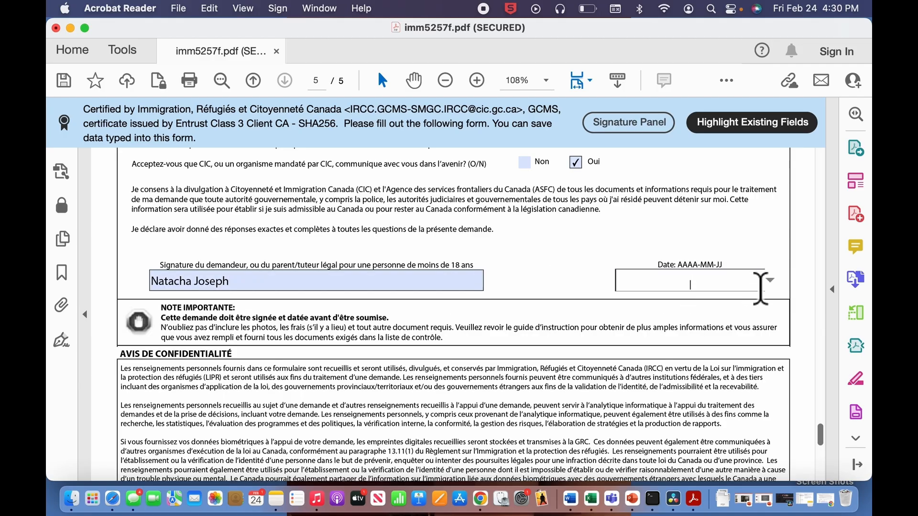
pyautogui.click(769, 281)
pyautogui.click(703, 287)
pyautogui.scroll(-2, 705, 240)
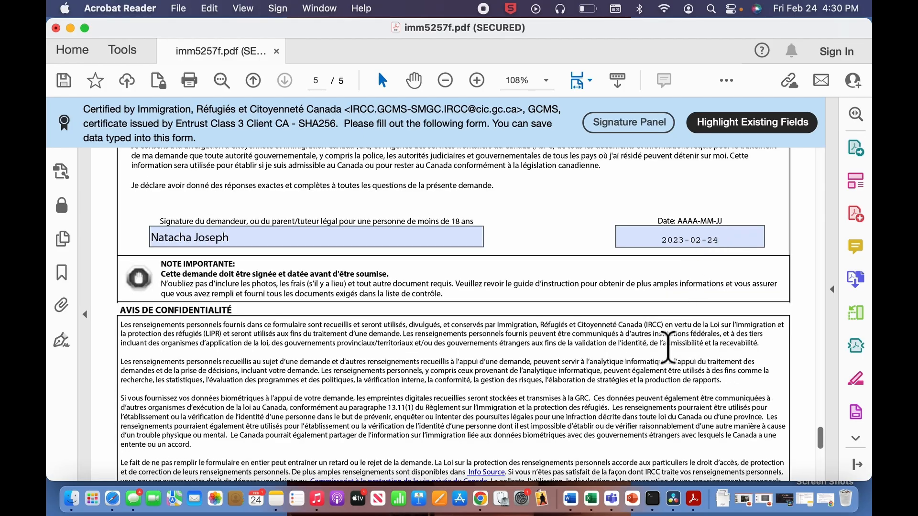
pyautogui.scroll(-2, 662, 348)
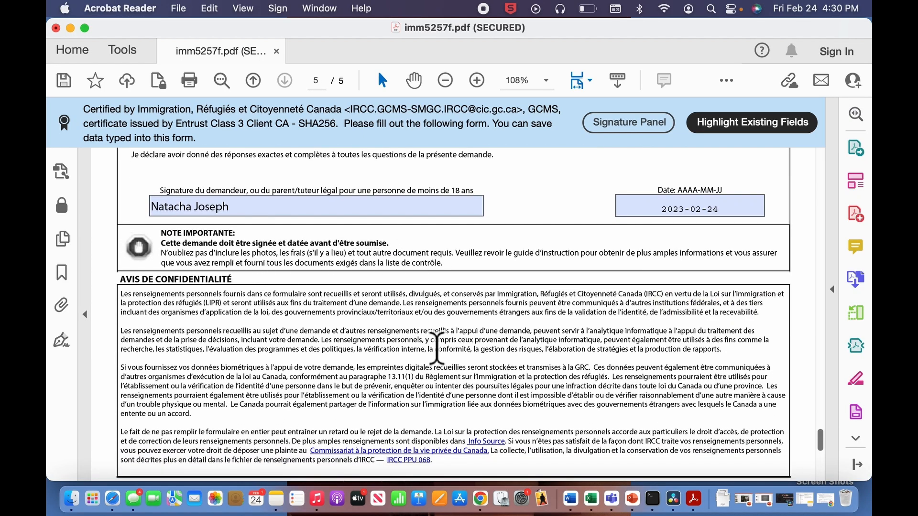
pyautogui.scroll(-10, 436, 354)
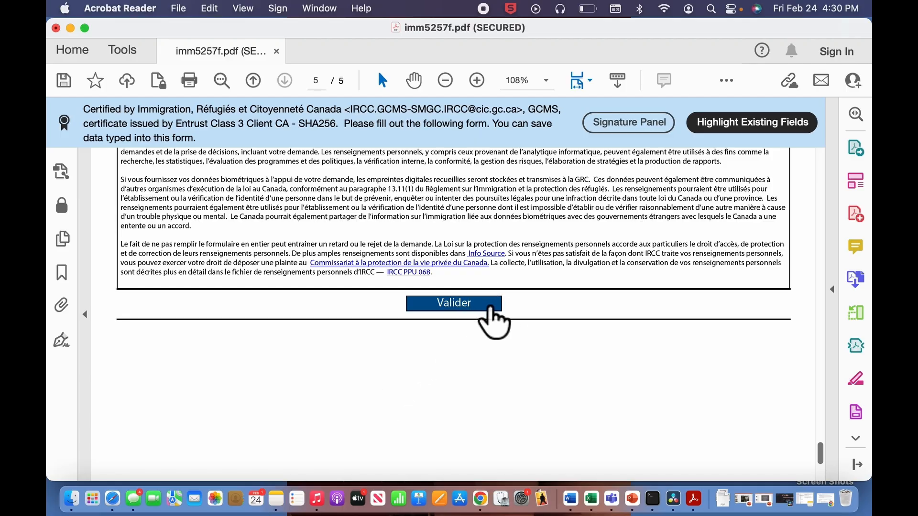
# - Run Valider, dismiss the ANTÉCÉDENTS missing-answer alert, and answer Non to question 2c
pyautogui.scroll(1, 574, 332)
pyautogui.scroll(8, 576, 333)
pyautogui.scroll(-5, 468, 368)
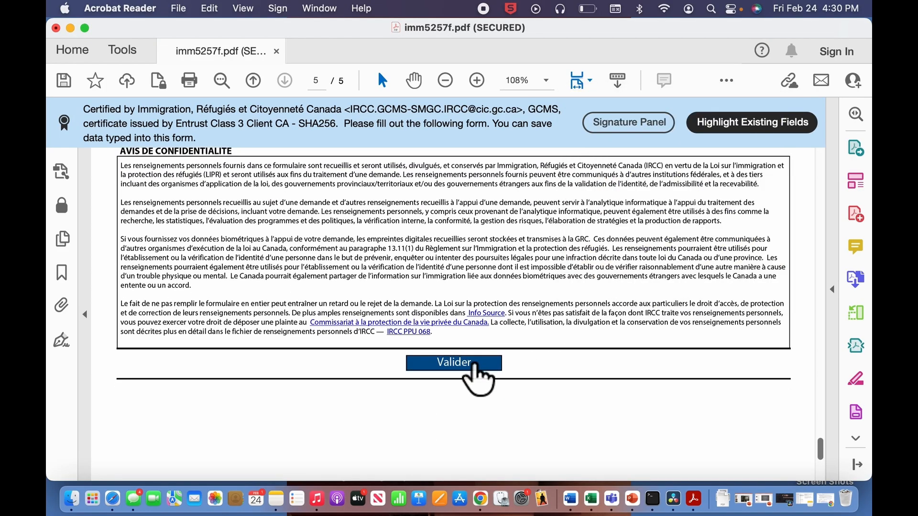
pyautogui.click(466, 373)
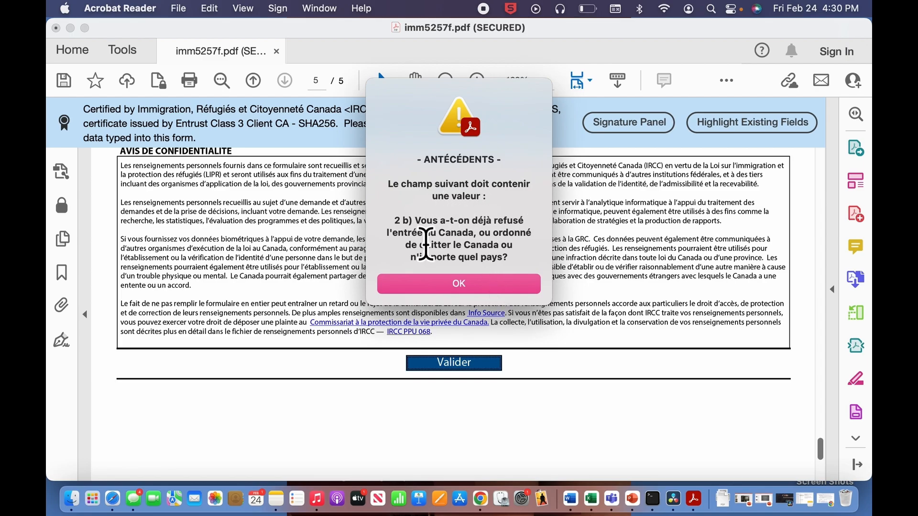
pyautogui.click(525, 289)
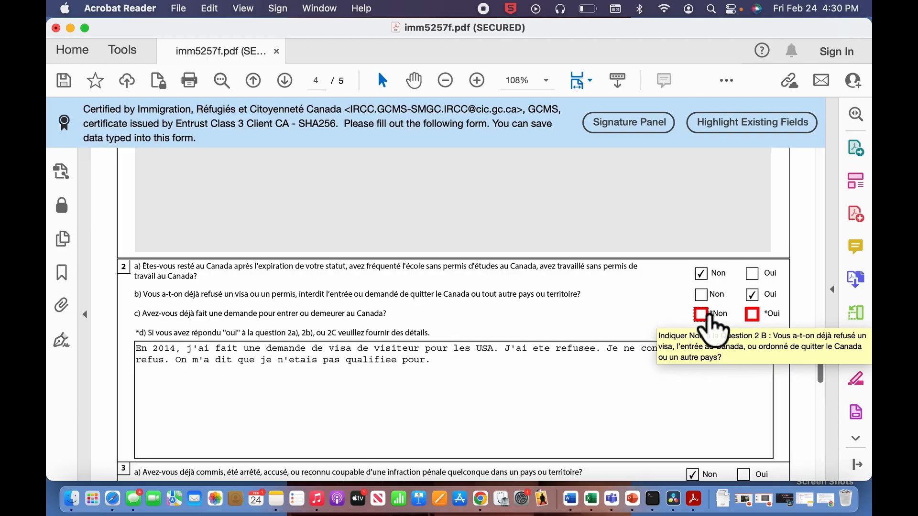
pyautogui.click(709, 318)
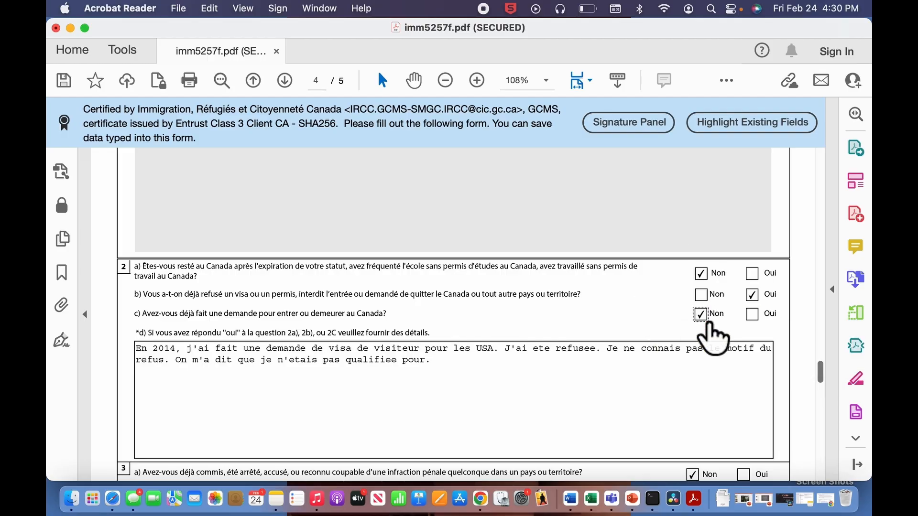
pyautogui.scroll(-3, 711, 328)
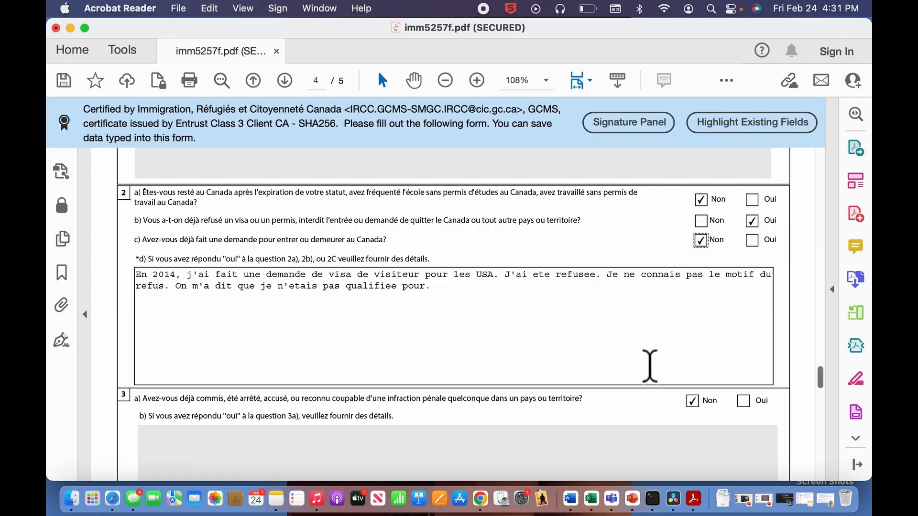
# - Run Valider again on the completed form and acknowledge the validation success message
pyautogui.scroll(-15, 648, 365)
pyautogui.scroll(5, 649, 366)
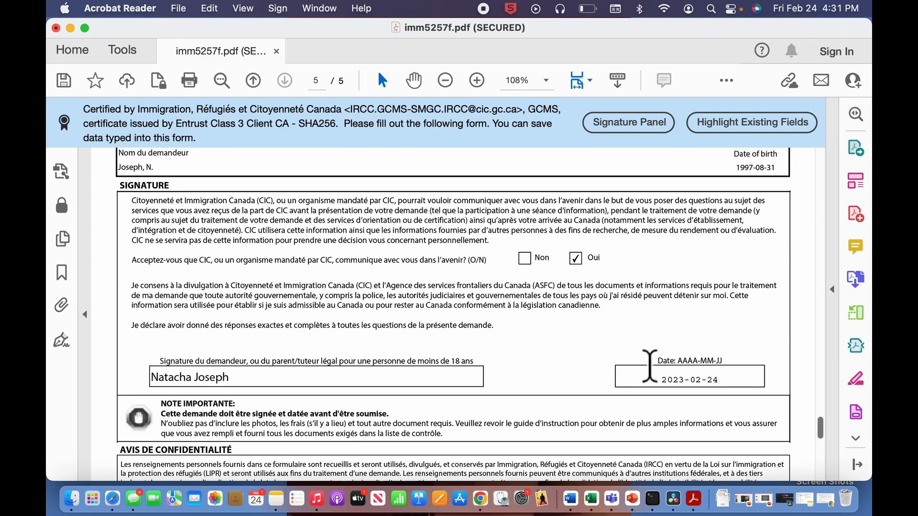
pyautogui.scroll(-8, 627, 477)
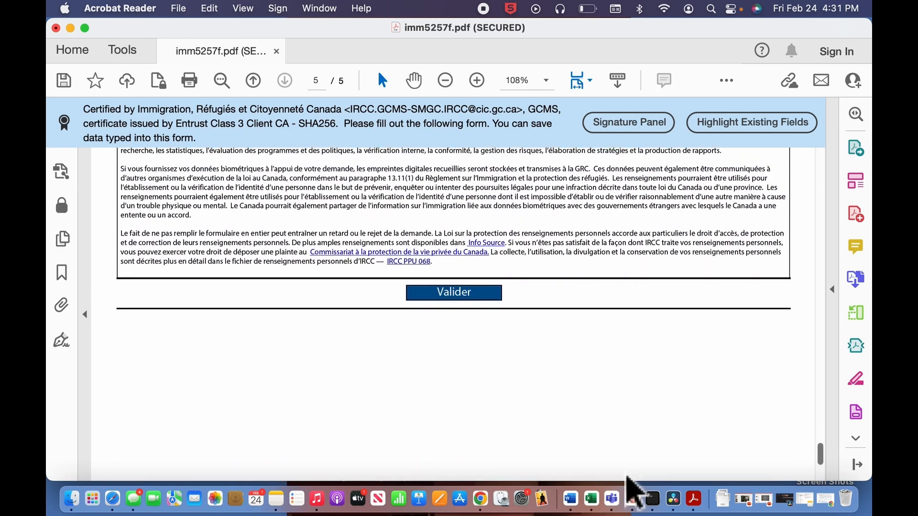
pyautogui.click(463, 325)
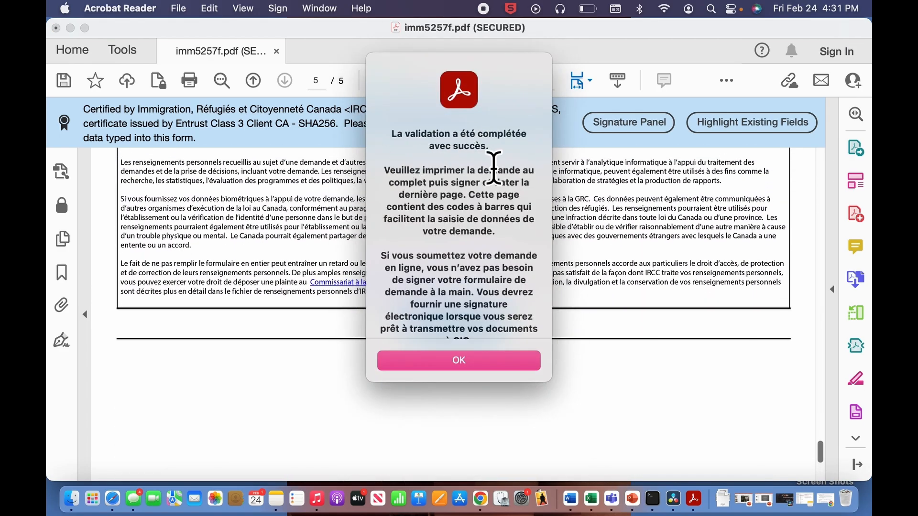
pyautogui.scroll(-2, 485, 314)
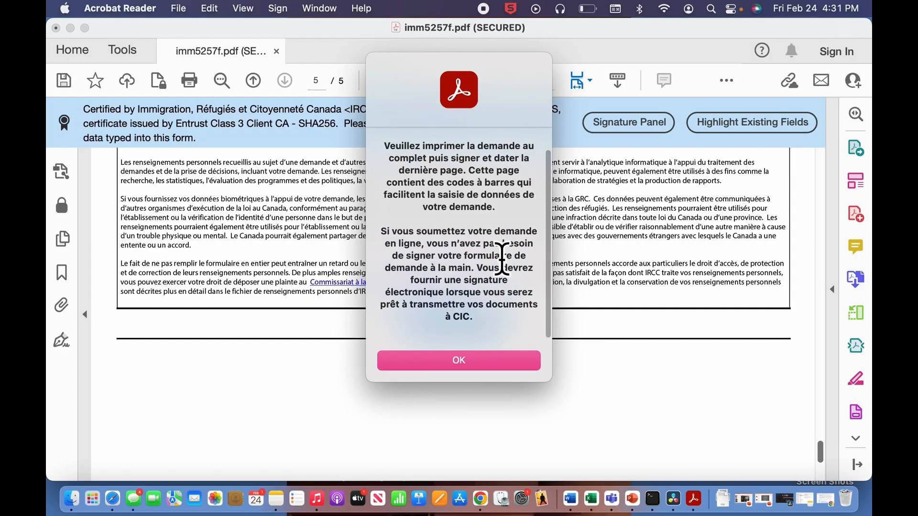
pyautogui.scroll(-1, 502, 258)
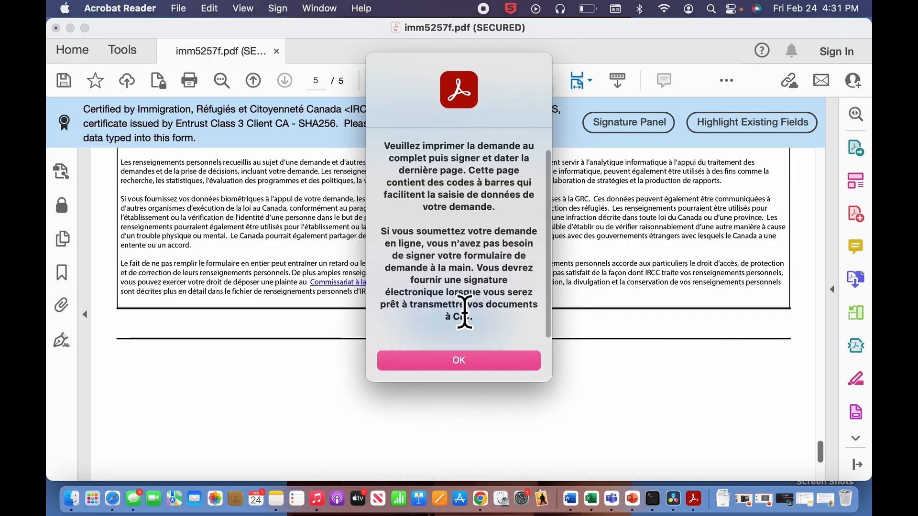
pyautogui.scroll(3, 492, 330)
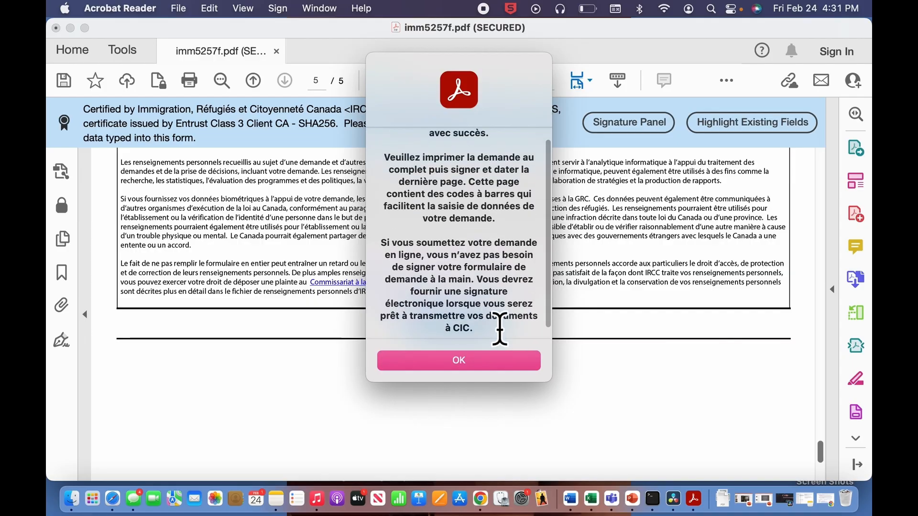
pyautogui.click(507, 364)
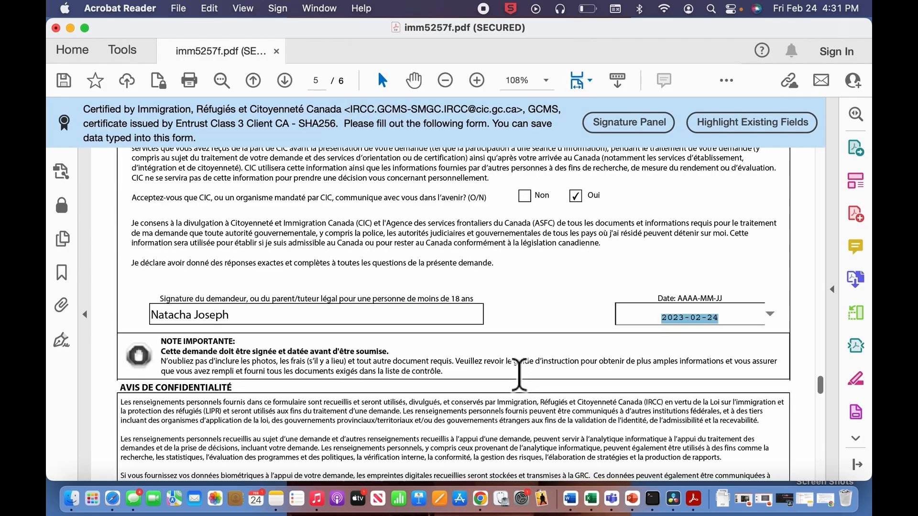
pyautogui.click(518, 373)
# - Scroll through the newly added sixth page of IMM5257 barcodes
pyautogui.scroll(-5, 542, 442)
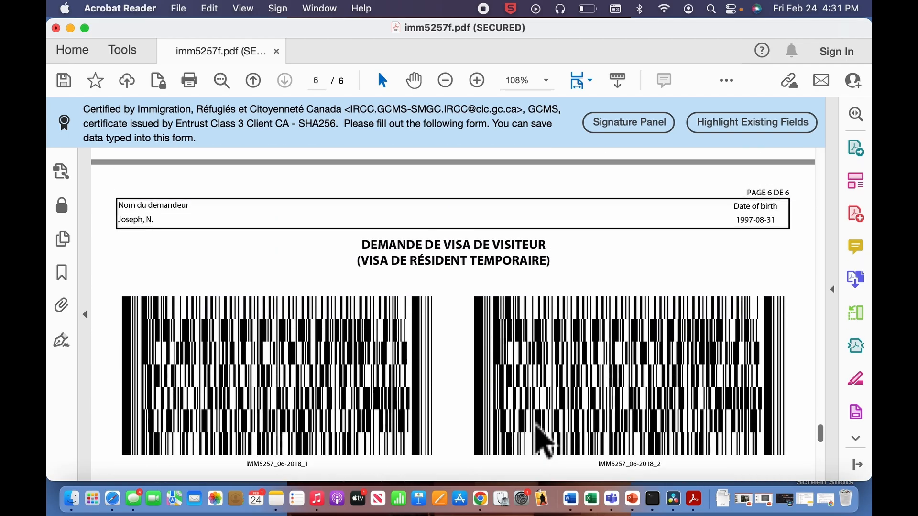
pyautogui.scroll(5, 542, 442)
pyautogui.scroll(-5, 542, 443)
pyautogui.scroll(-10, 542, 442)
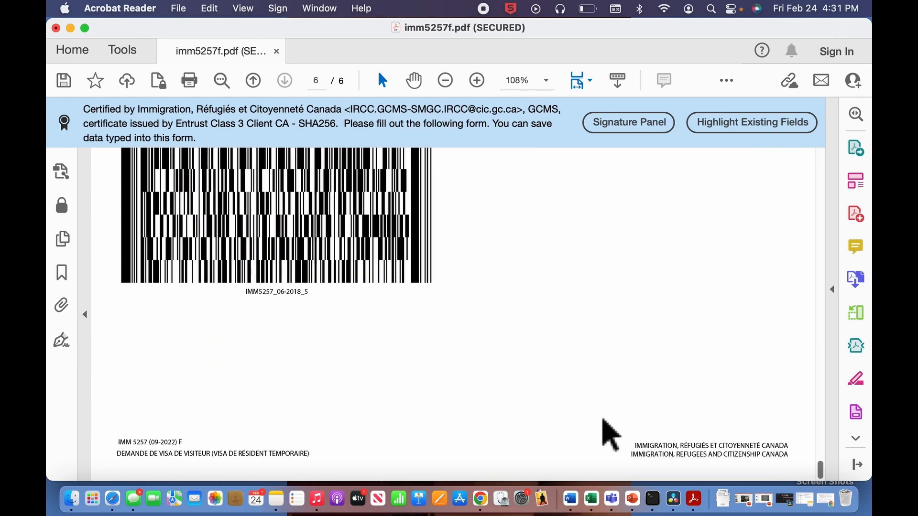
pyautogui.scroll(15, 604, 421)
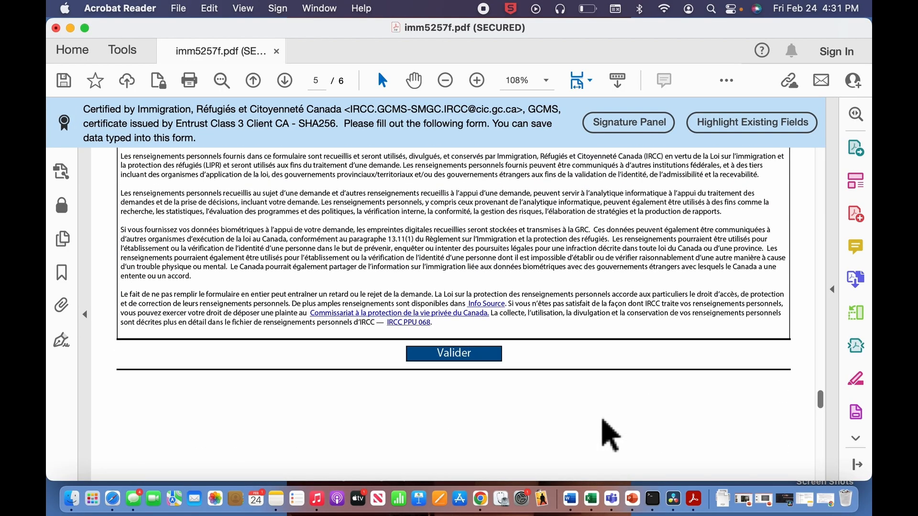
pyautogui.scroll(20, 607, 435)
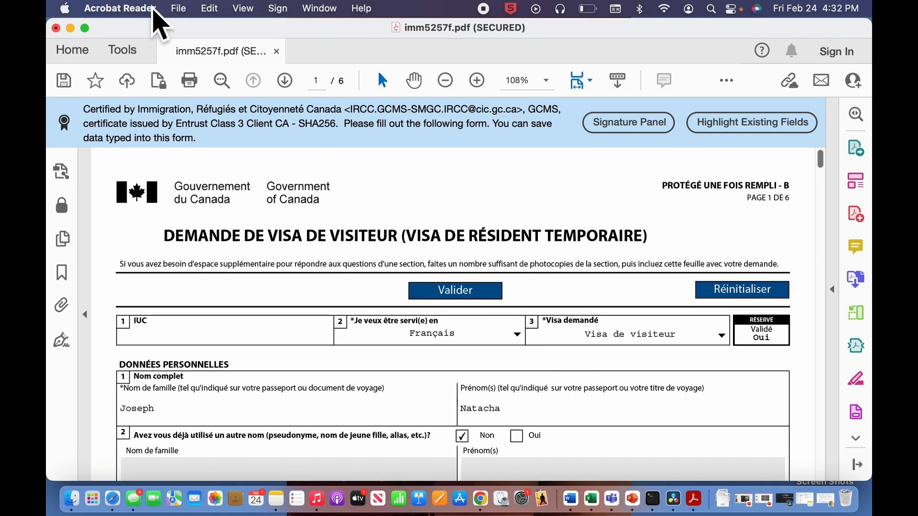
# - Keep the form's changes, save a copy to Downloads named with the applicant's name, then minimize
pyautogui.click(56, 28)
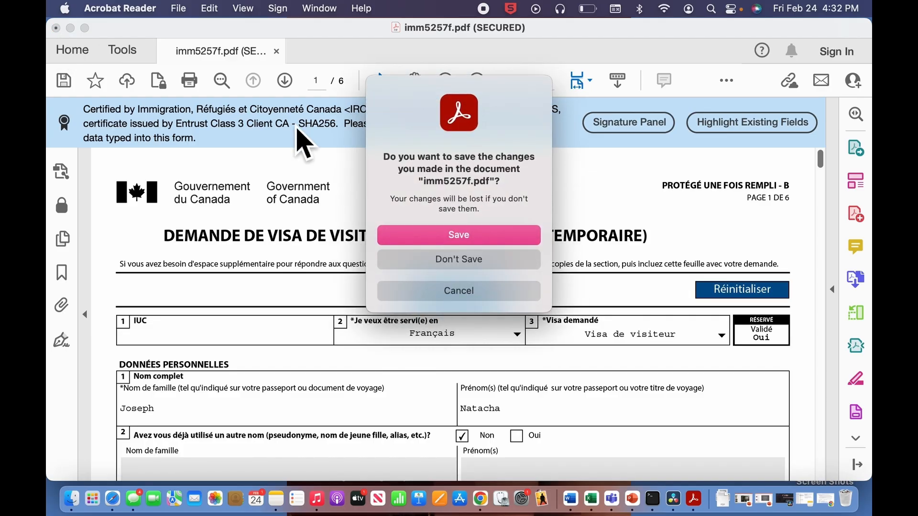
pyautogui.click(533, 241)
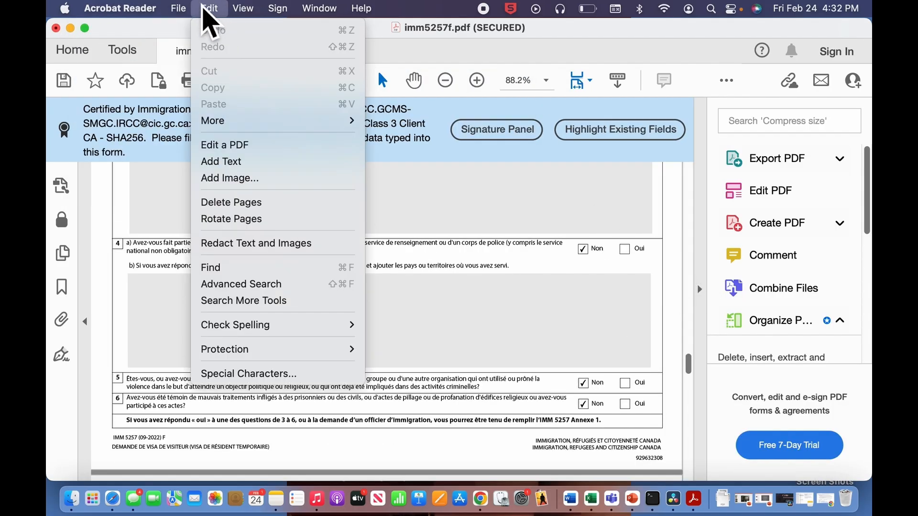
pyautogui.moveTo(185, 10)
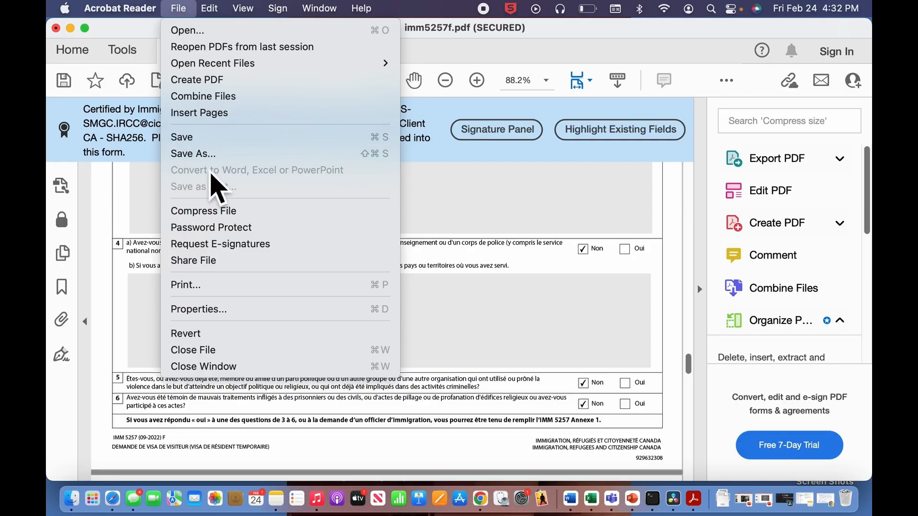
pyautogui.click(194, 158)
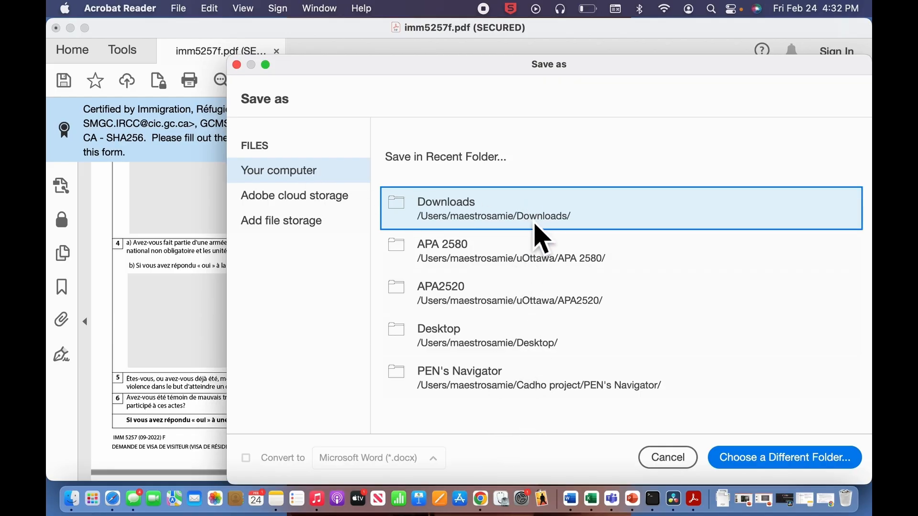
pyautogui.click(604, 236)
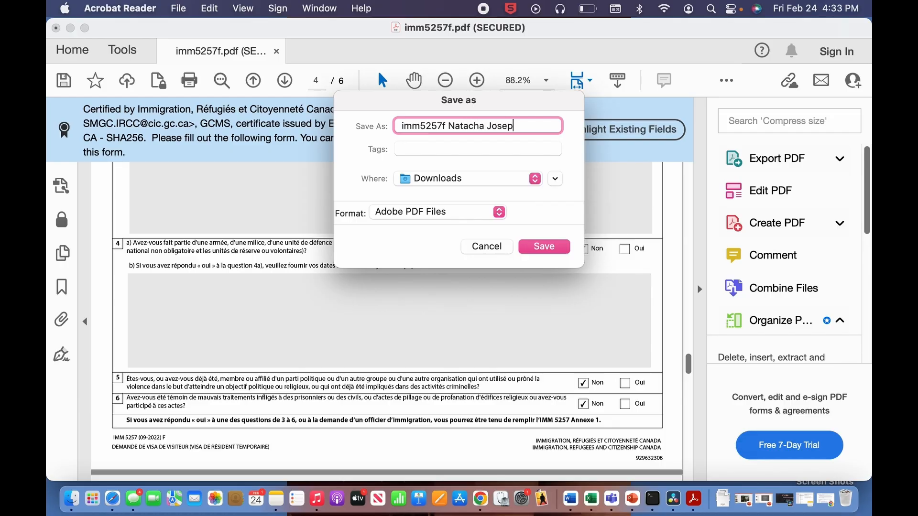
pyautogui.click(555, 247)
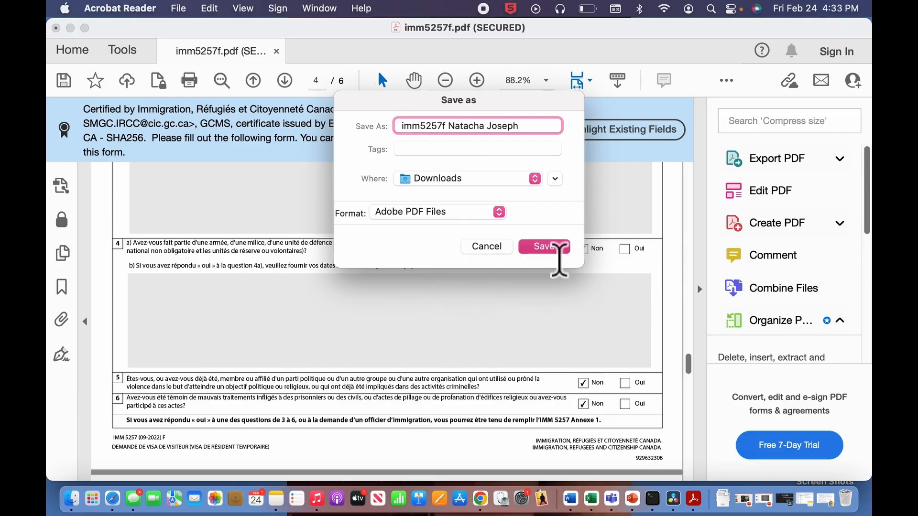
pyautogui.click(70, 28)
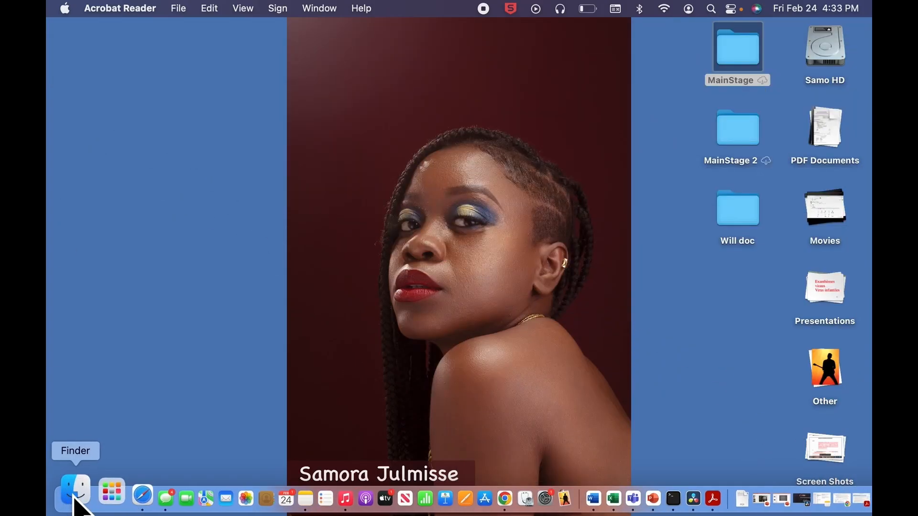
pyautogui.click(72, 498)
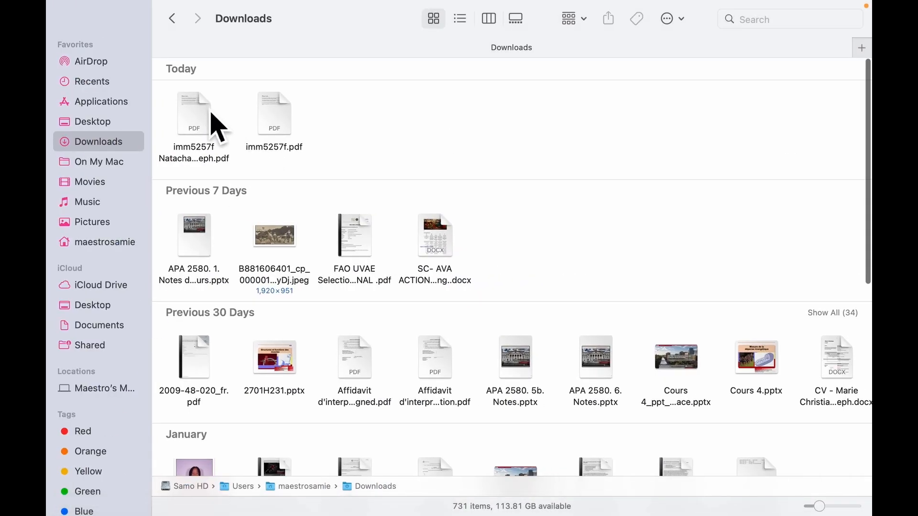
pyautogui.rightClick(211, 117)
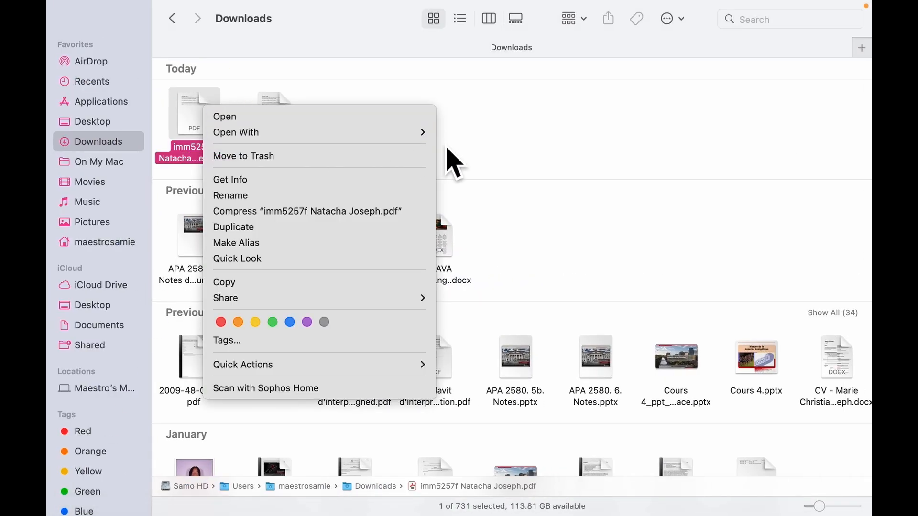
pyautogui.moveTo(418, 136)
pyautogui.click(510, 138)
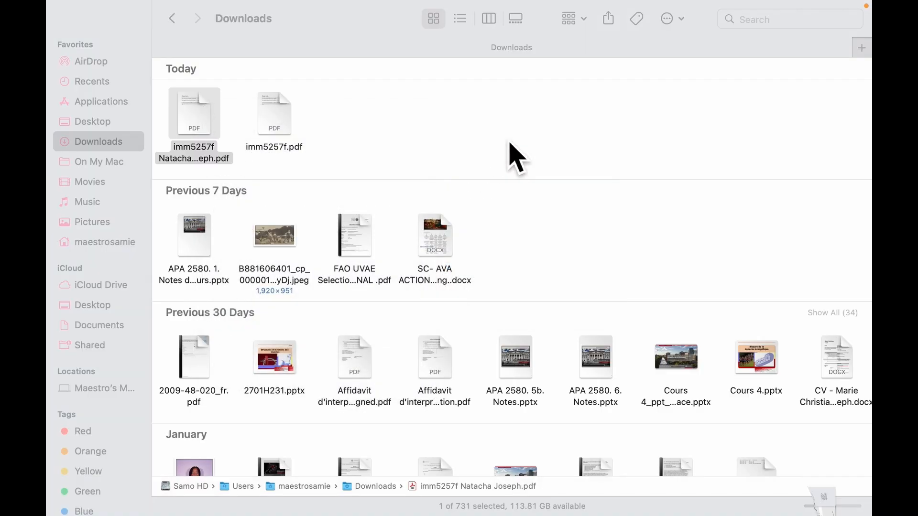
pyautogui.scroll(-5, 568, 416)
pyautogui.scroll(10, 574, 430)
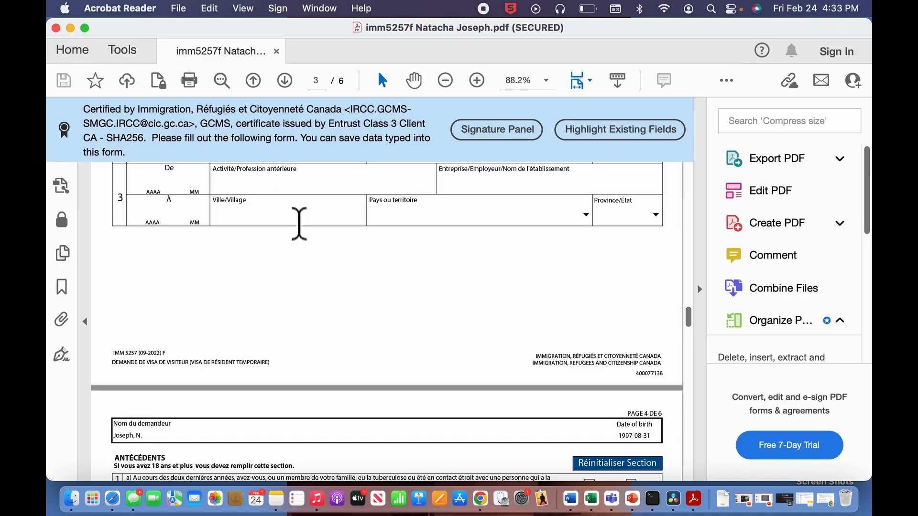
pyautogui.scroll(15, 505, 373)
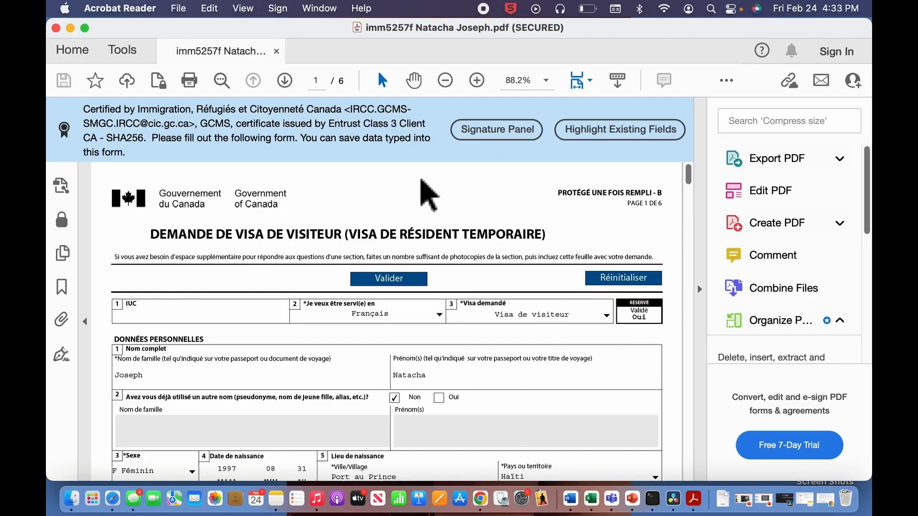
pyautogui.click(70, 27)
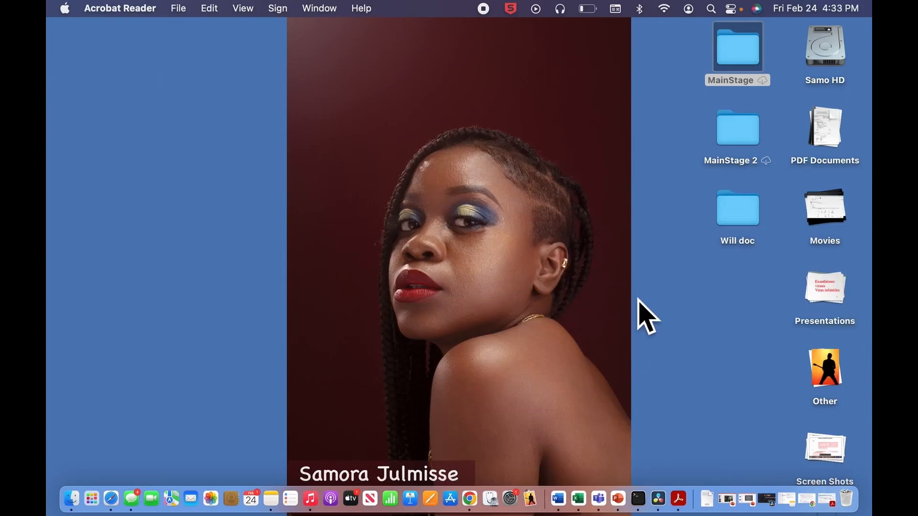